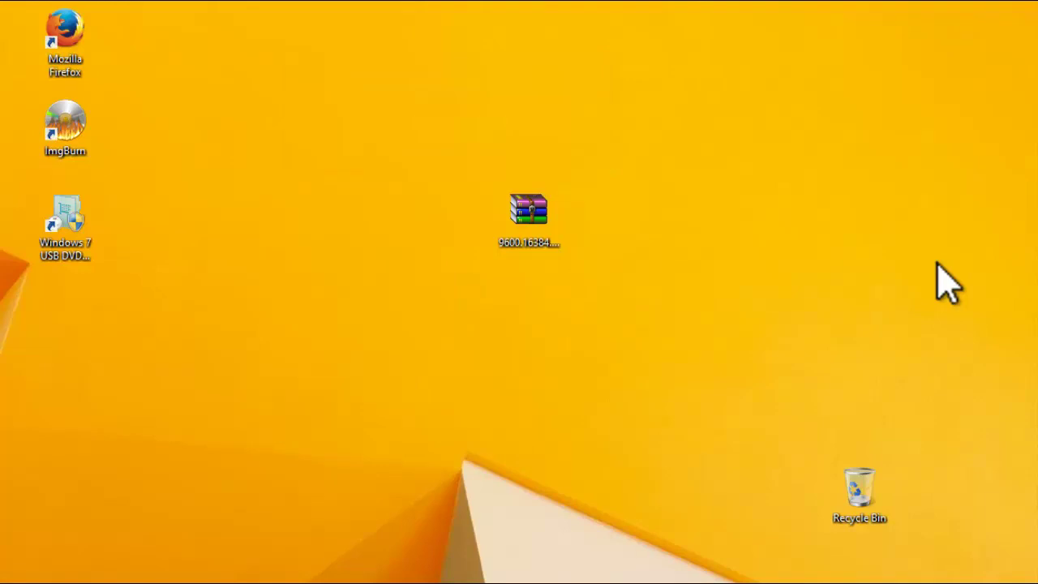
# Open the 9600.16384.WINBLUE_RTM image from the desktop in PowerISO, leaving the program minimized
pyautogui.doubleClick(529, 212)
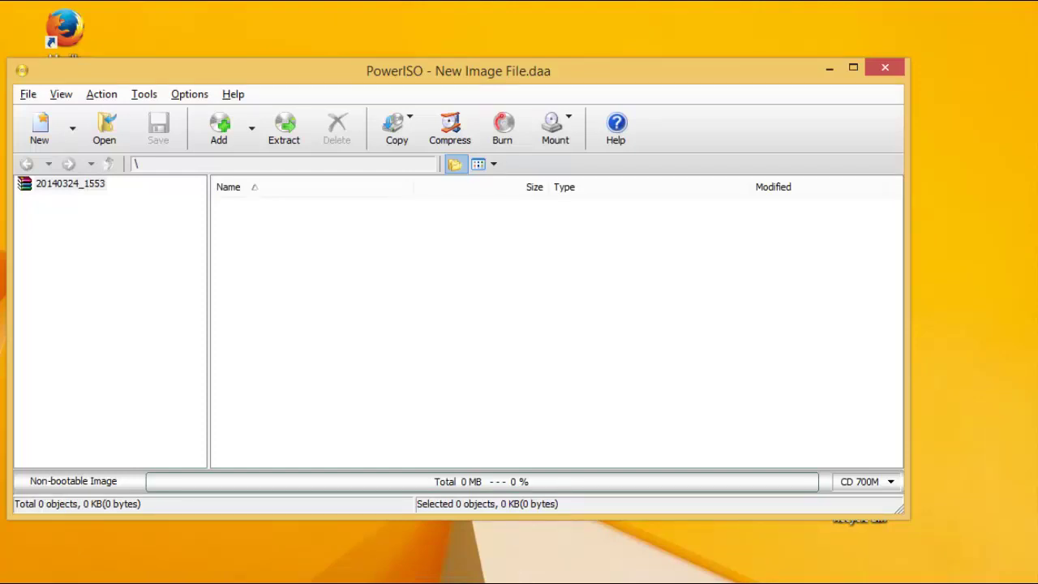
pyautogui.click(30, 96)
pyautogui.click(53, 136)
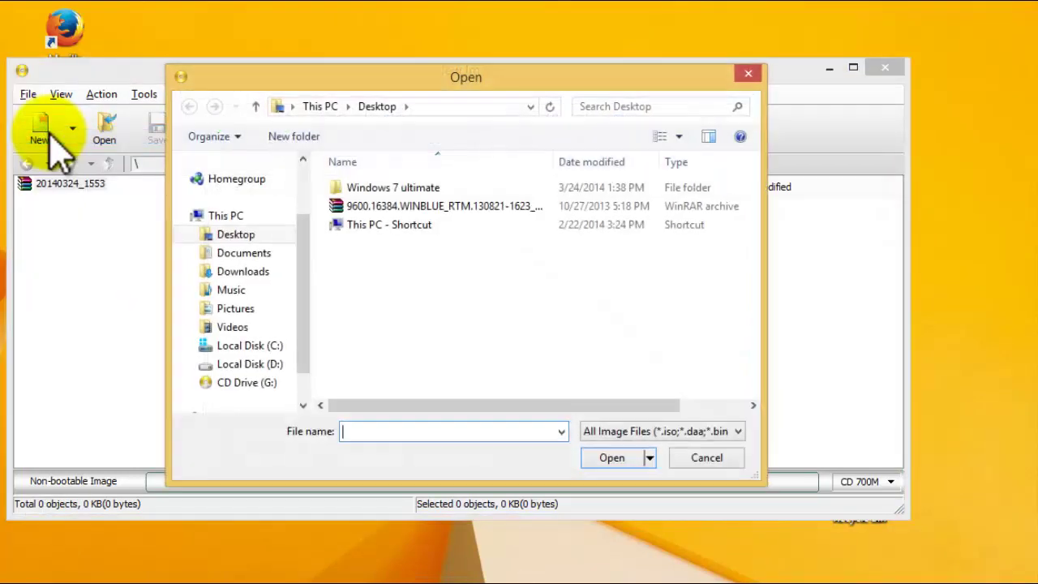
pyautogui.click(398, 209)
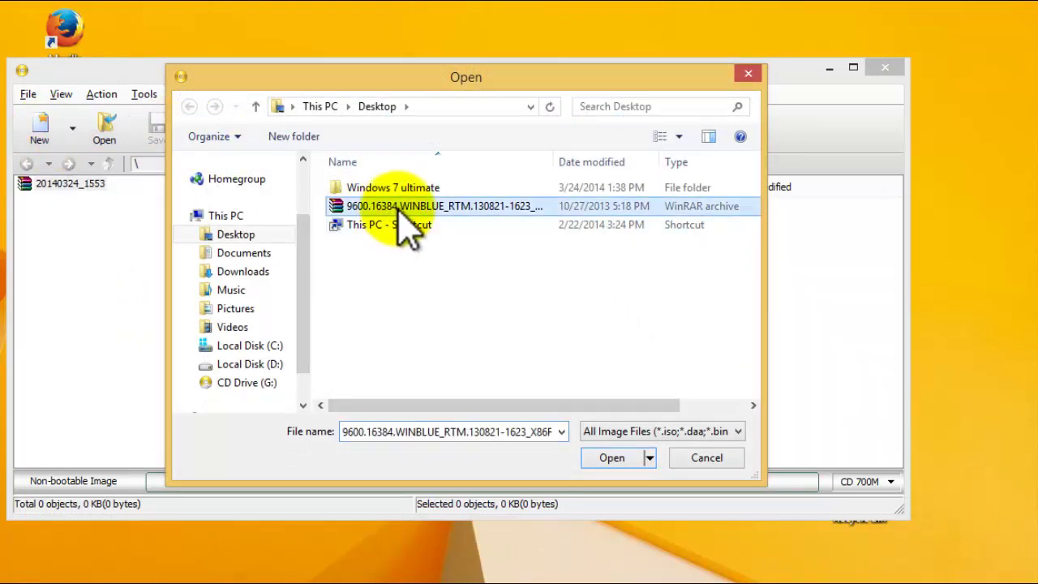
pyautogui.click(608, 457)
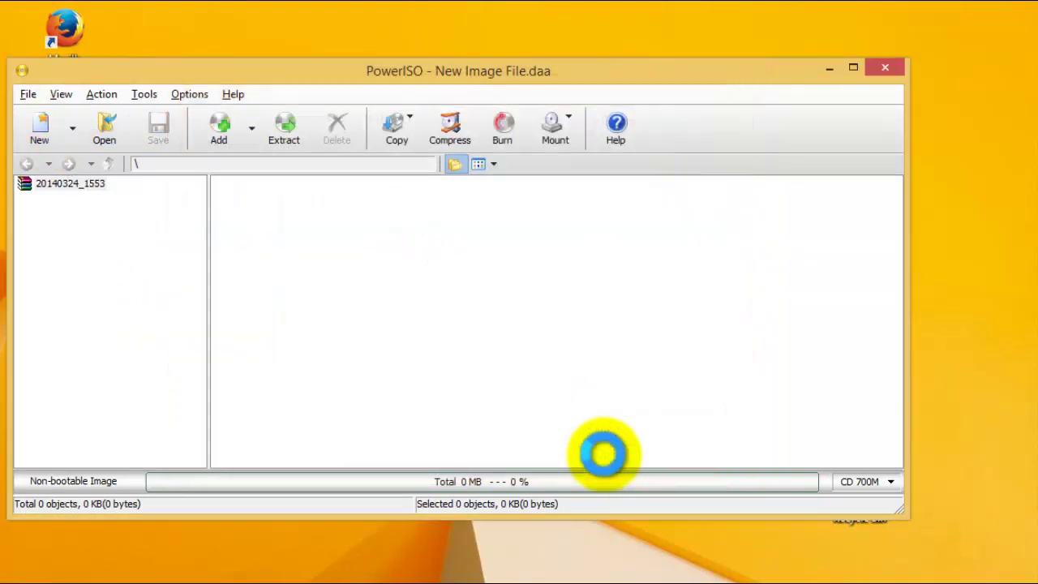
pyautogui.click(829, 71)
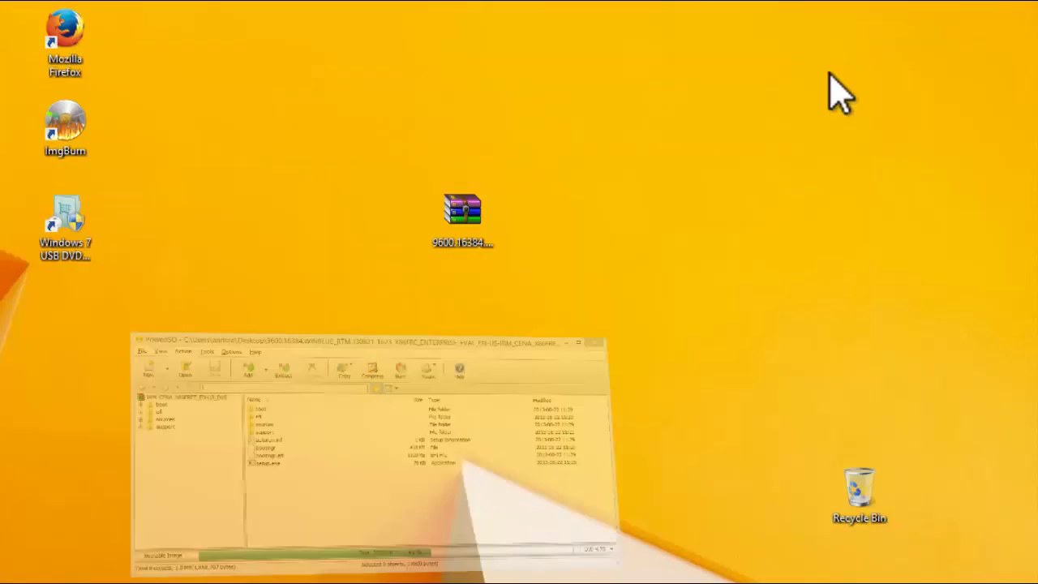
# Create a new folder on the desktop named "Windows 8 Enterprise"
pyautogui.rightClick(203, 294)
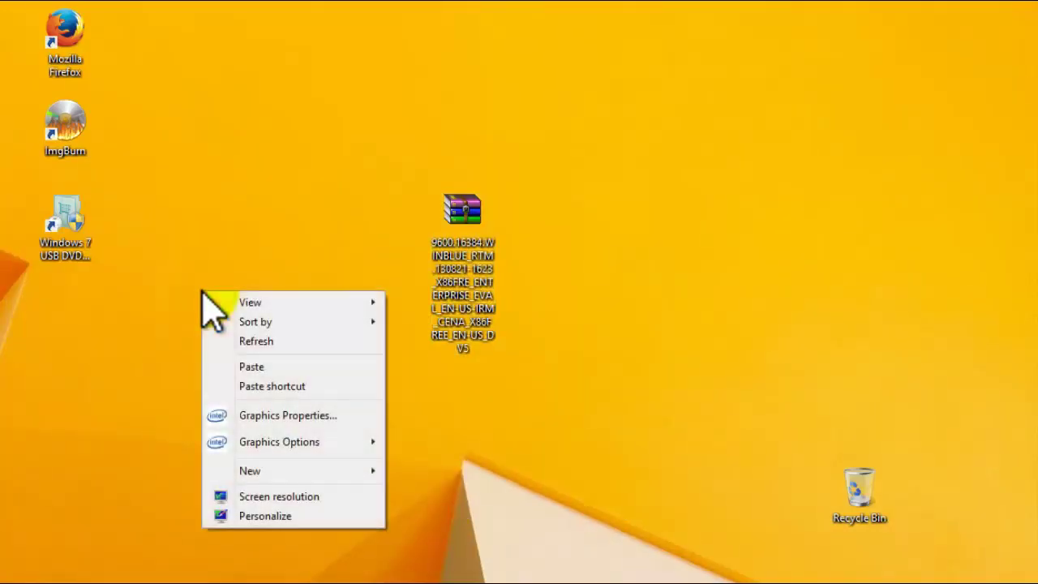
pyautogui.moveTo(361, 472)
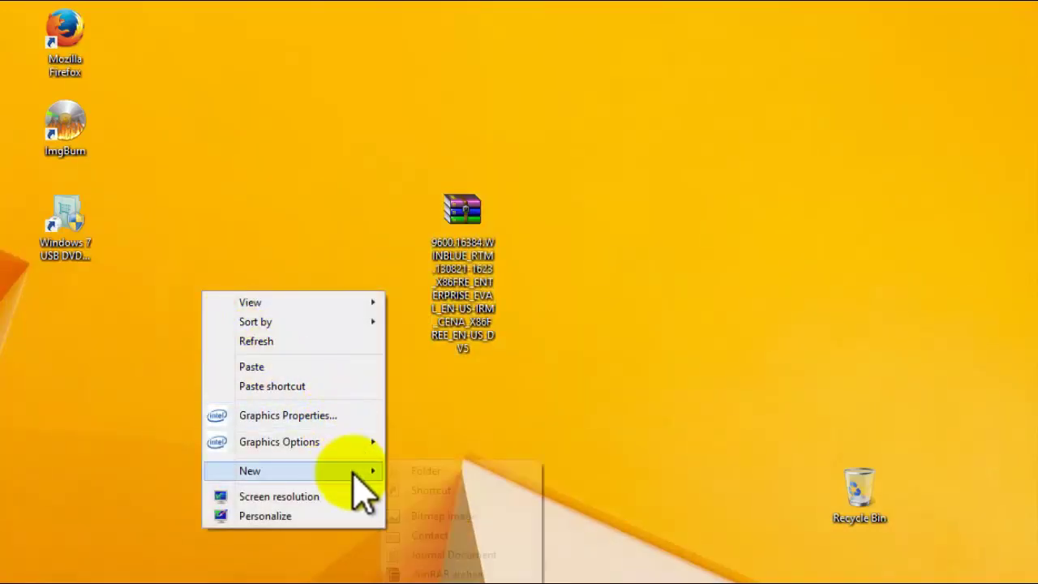
pyautogui.click(426, 471)
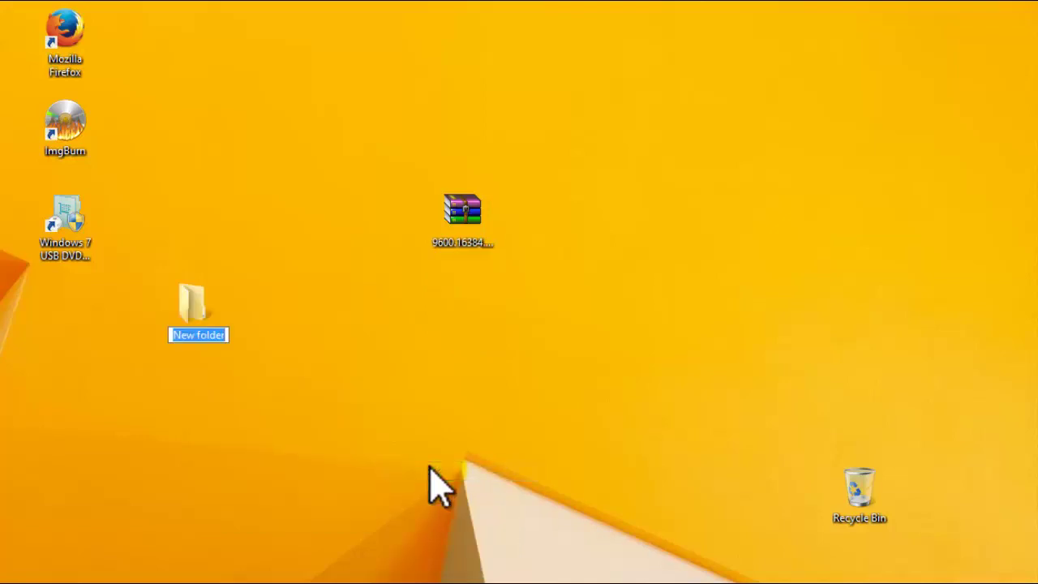
pyautogui.write('Win')
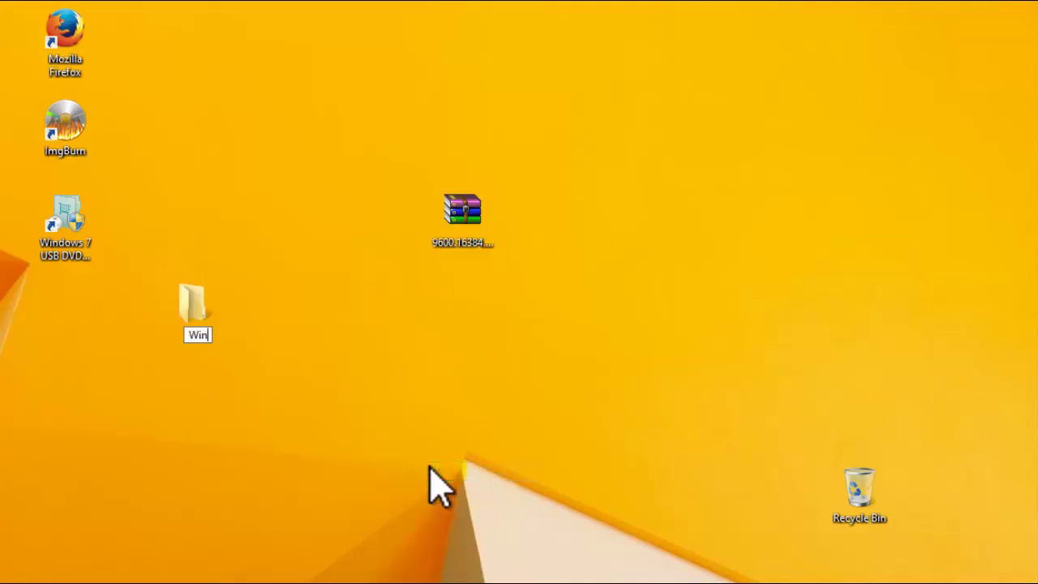
pyautogui.write('dows ')
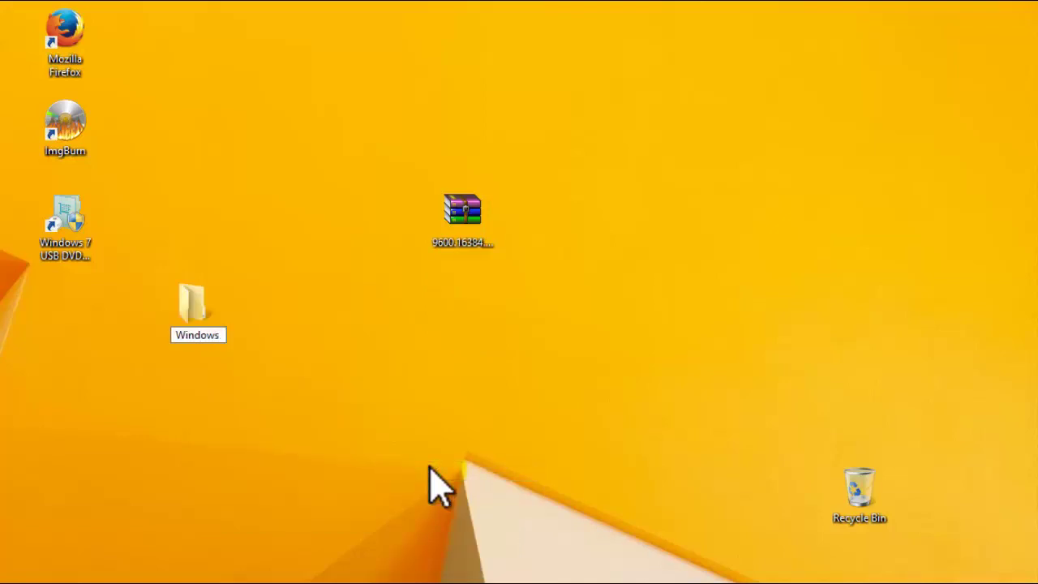
pyautogui.write('8 E')
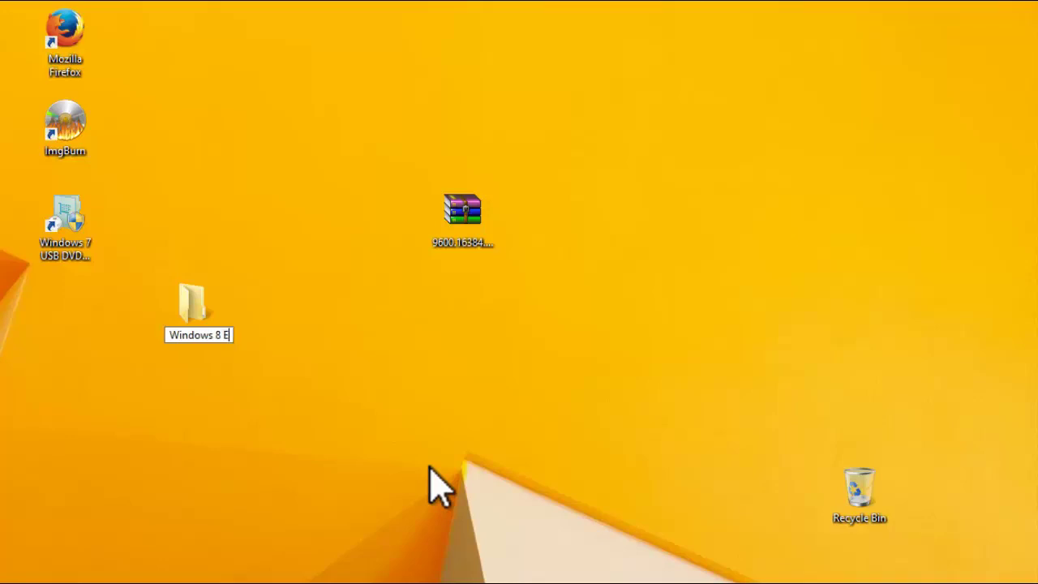
pyautogui.write('nterprise')
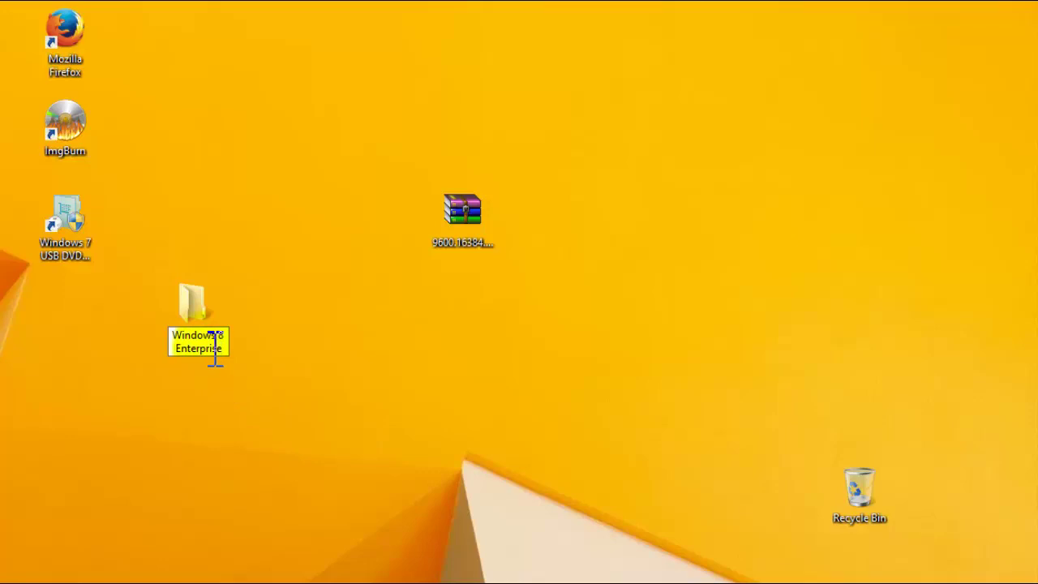
pyautogui.press('Return')
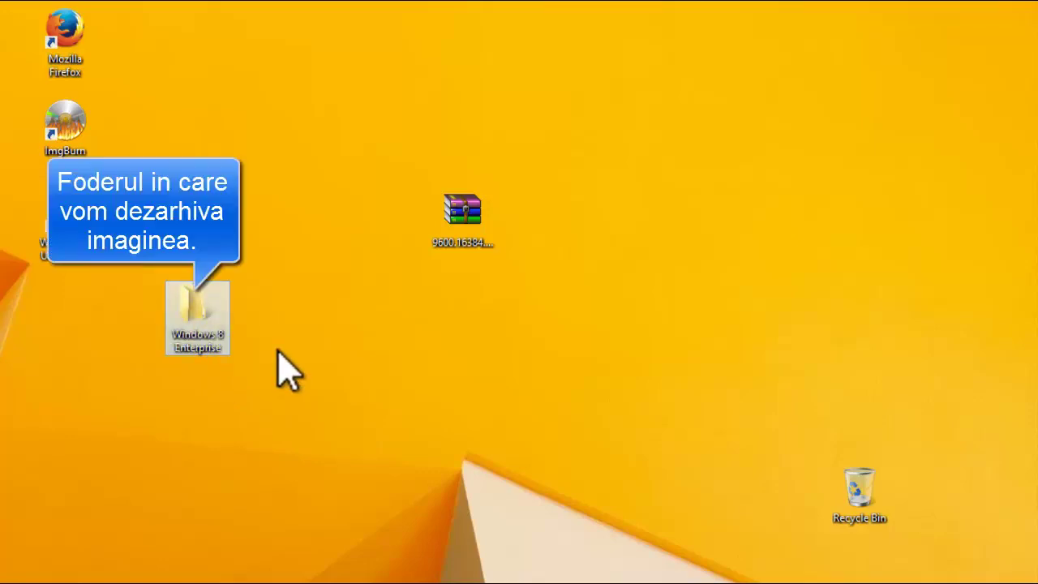
# View the contents of the new Windows 8 Enterprise folder and close its window
pyautogui.click(221, 349)
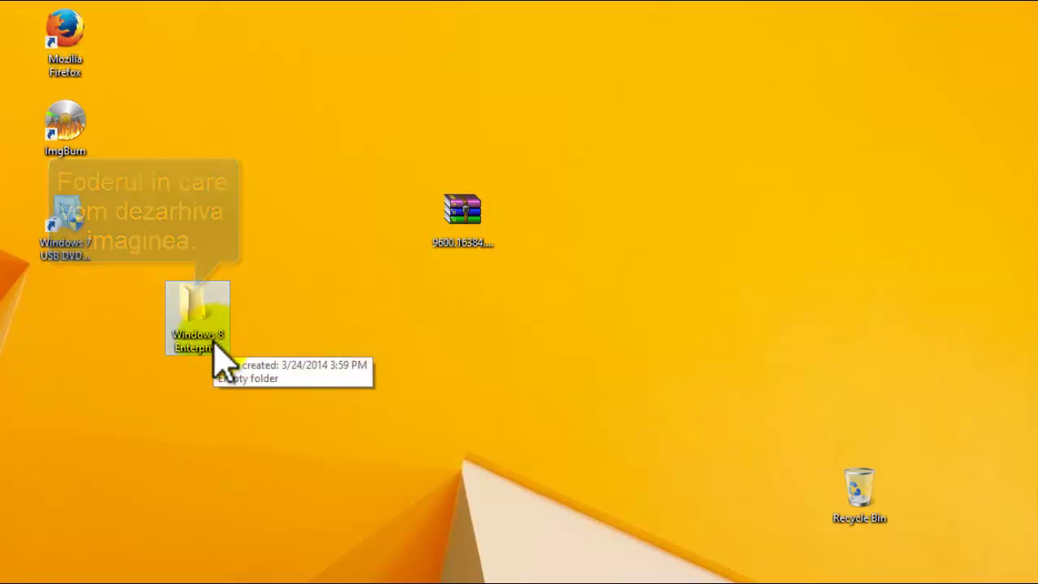
pyautogui.doubleClick(214, 347)
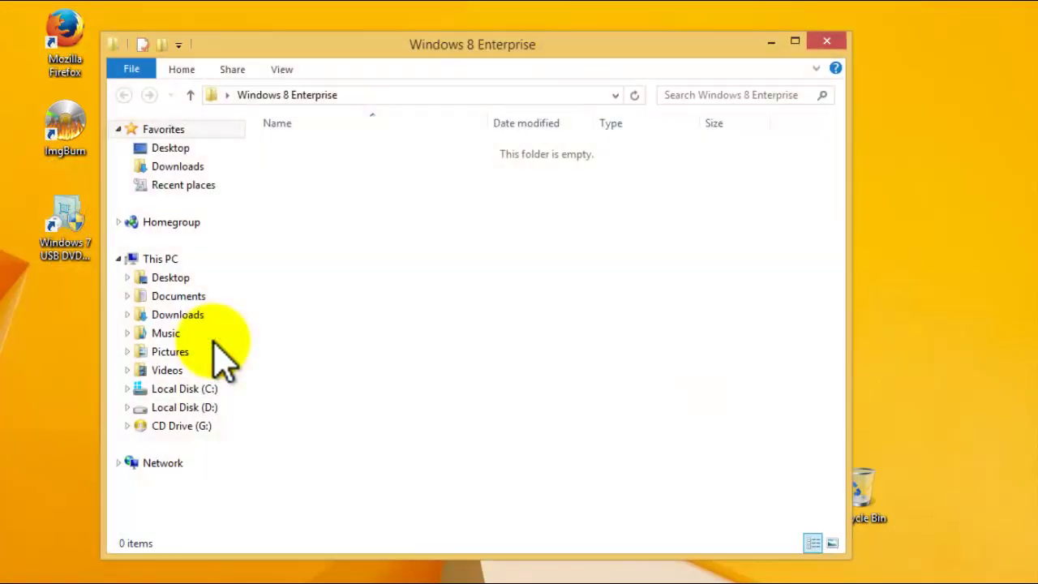
pyautogui.click(826, 42)
# Rename the Windows 8 Enterprise folder on the desktop as "Windows 8.1 Enterprise"
pyautogui.rightClick(186, 329)
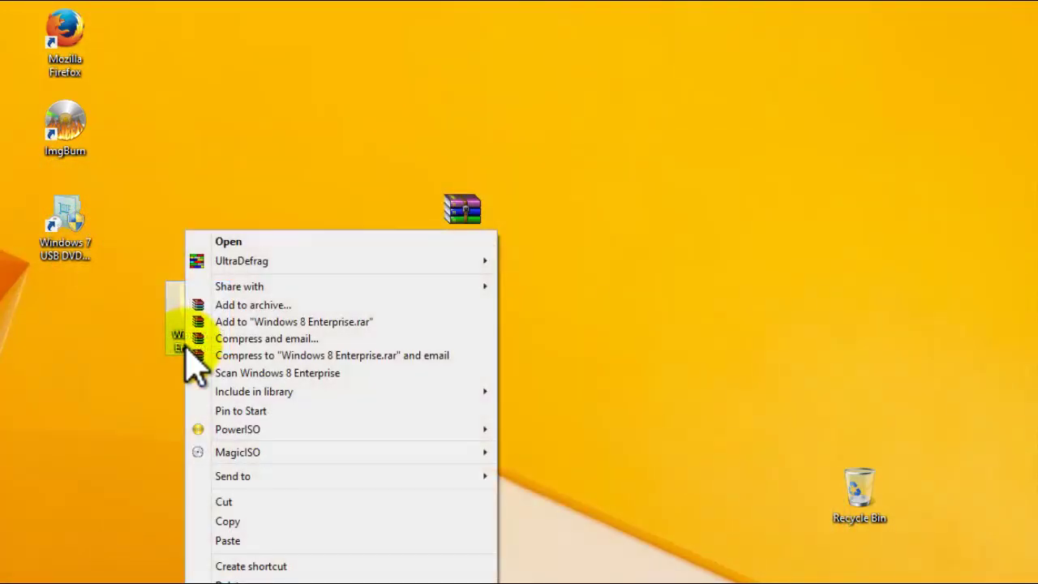
pyautogui.click(243, 581)
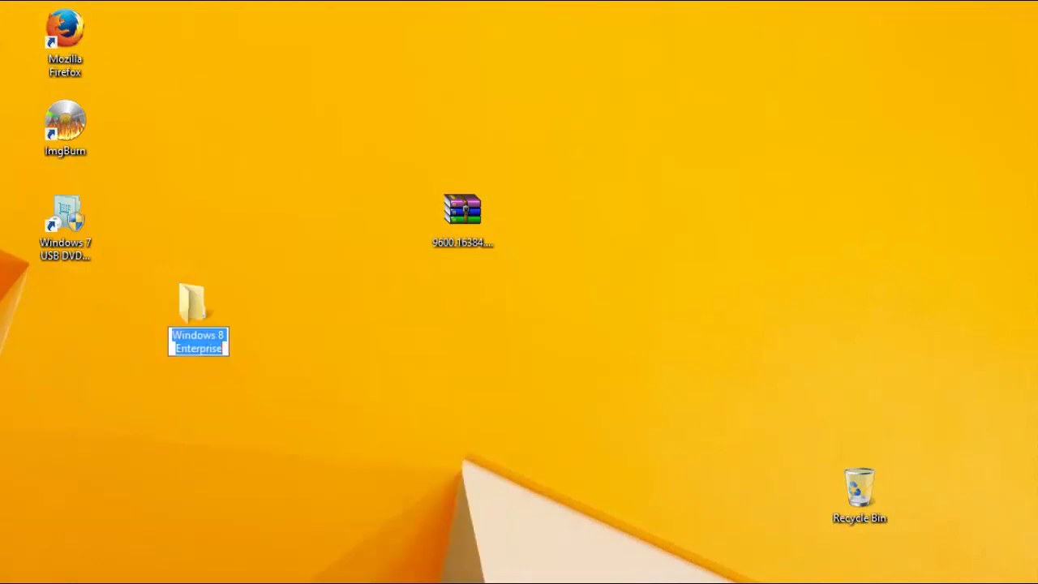
pyautogui.click(231, 335)
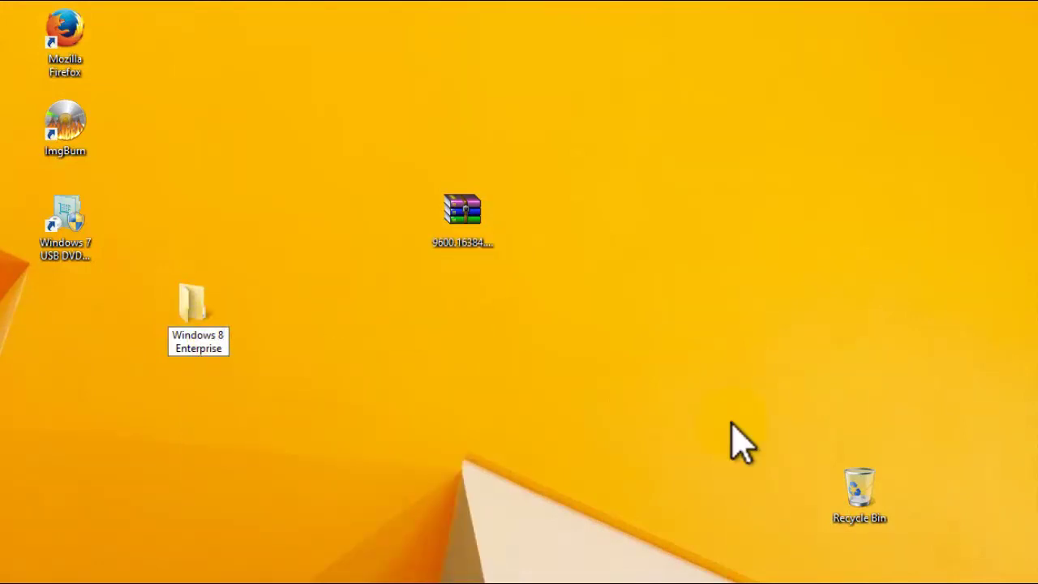
pyautogui.write('.1')
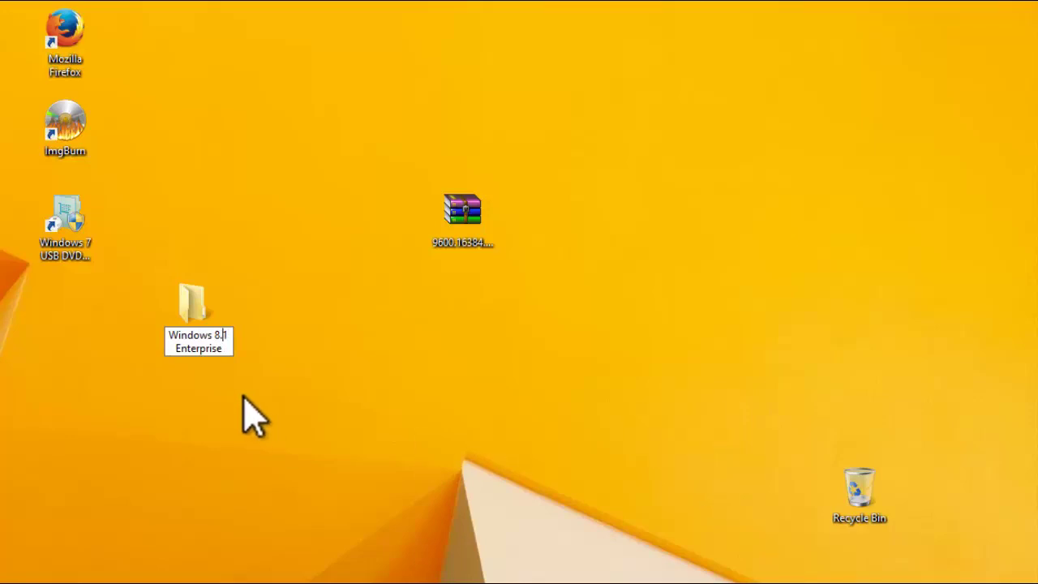
pyautogui.press('Return')
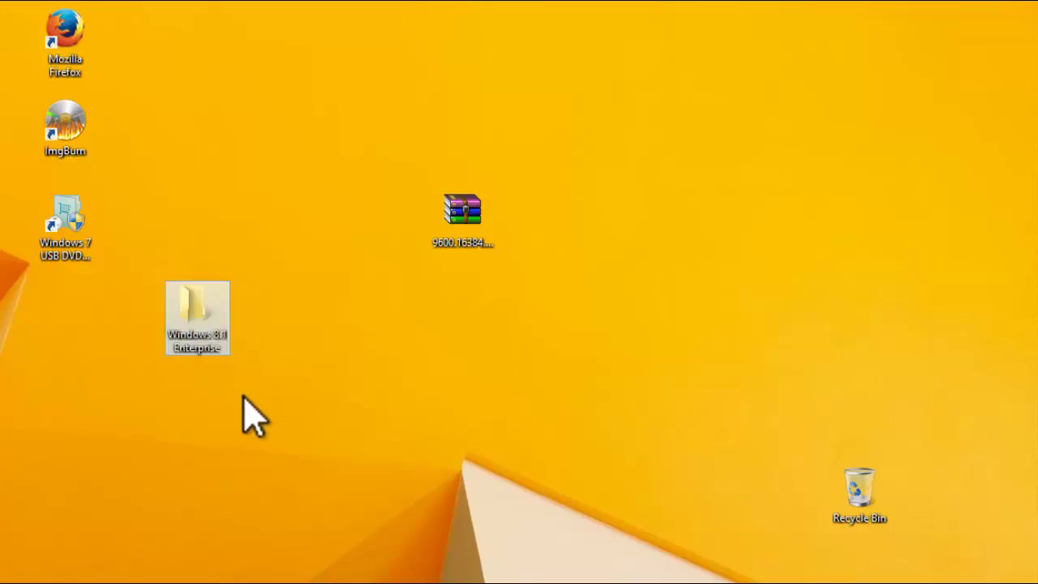
pyautogui.click(292, 418)
# In PowerISO, extract all files of the loaded Windows image to the Windows 8.1 Enterprise folder on the desktop
pyautogui.click(268, 572)
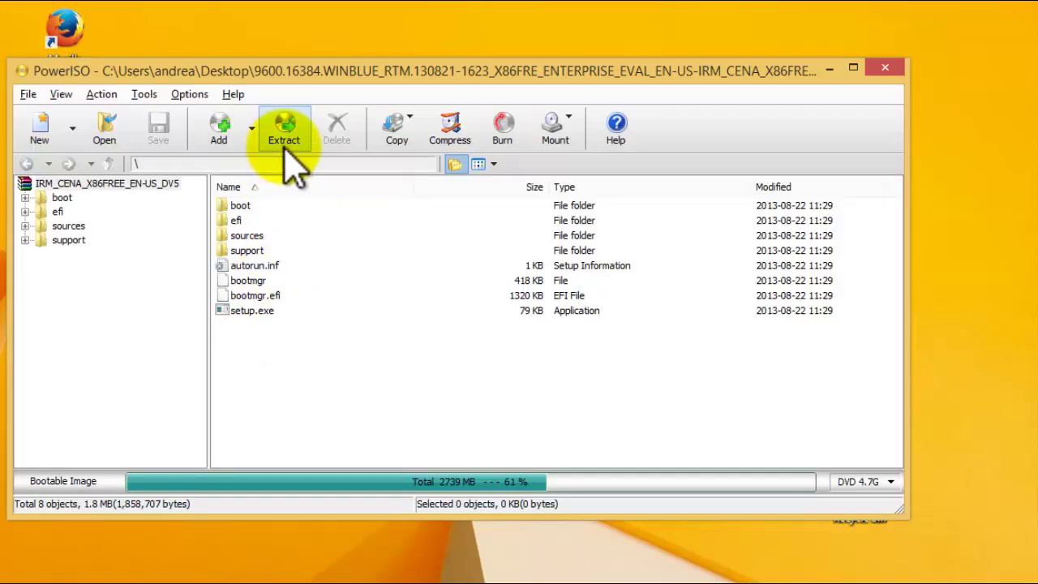
pyautogui.click(336, 148)
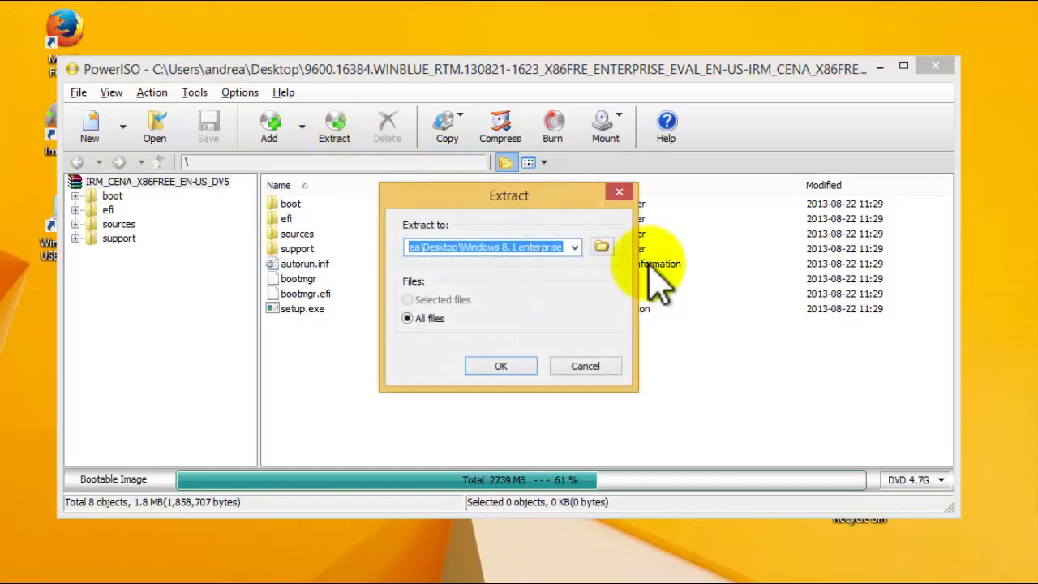
pyautogui.click(604, 250)
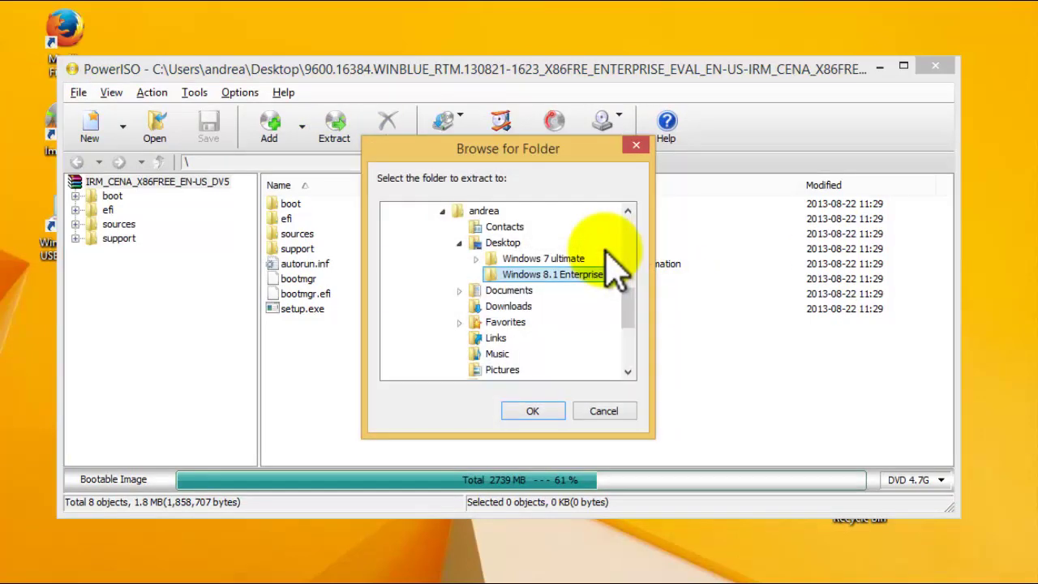
pyautogui.click(537, 410)
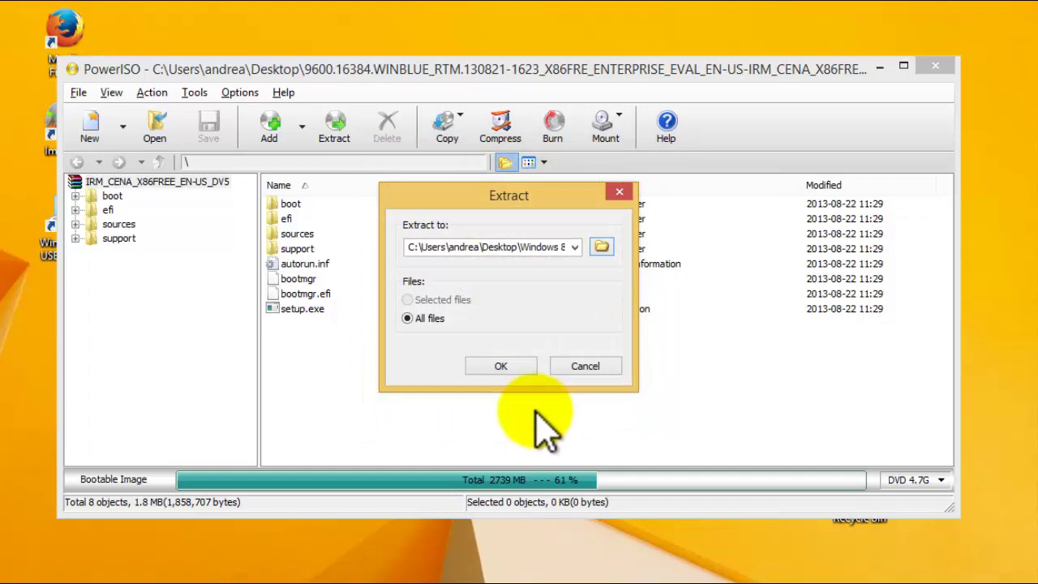
pyautogui.click(497, 371)
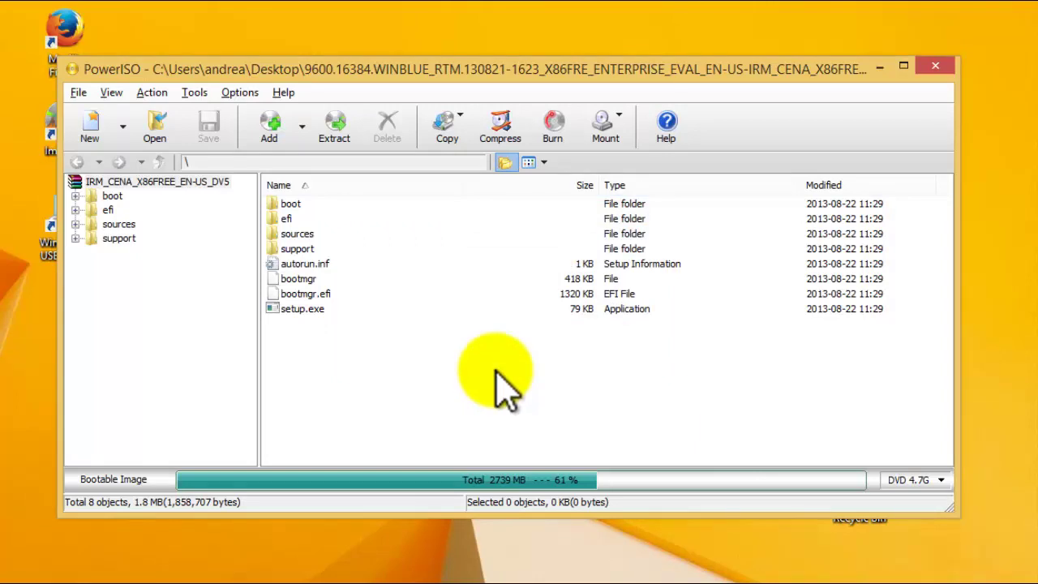
# Rearrange the desktop, placing the image file below the Windows 7 USB DVD shortcut and the Windows 8.1 Enterprise folder in its former spot
pyautogui.click(880, 68)
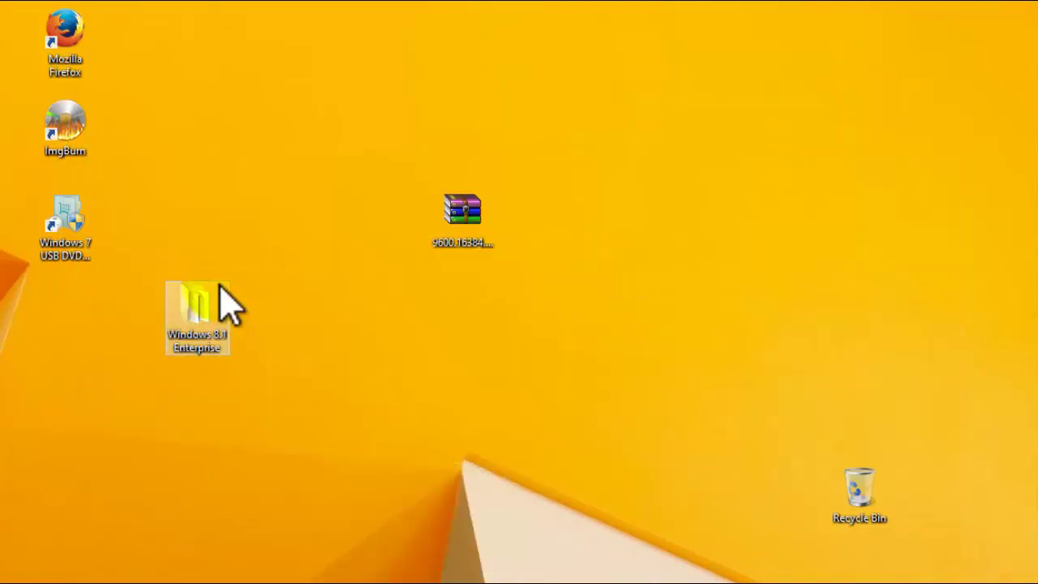
pyautogui.moveTo(199, 328); pyautogui.dragTo(396, 332)
pyautogui.moveTo(475, 235); pyautogui.dragTo(81, 369)
pyautogui.moveTo(401, 348); pyautogui.dragTo(465, 263)
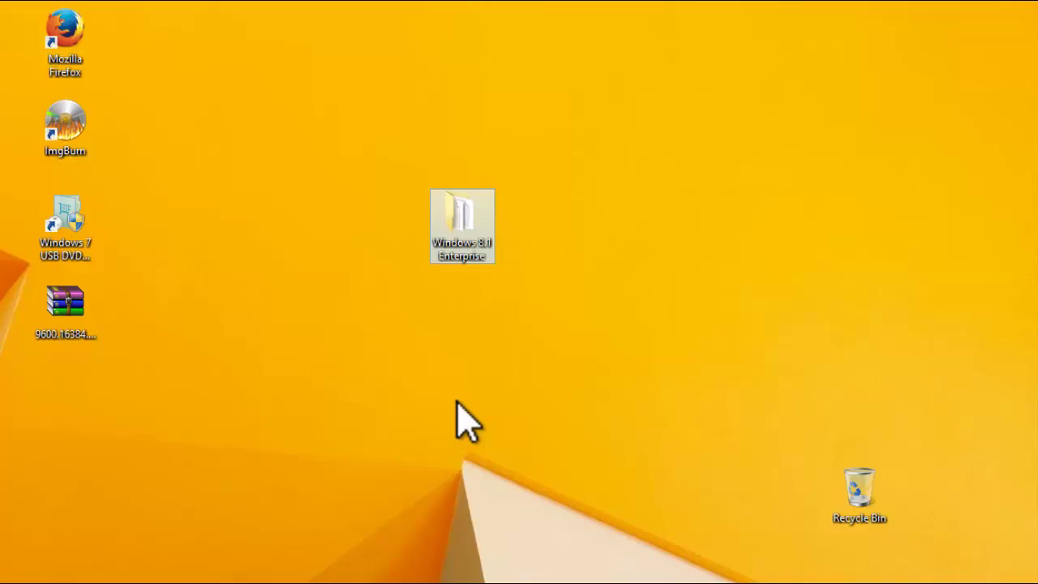
# Examine the extracted files in the Windows 8.1 Enterprise folder in a smaller window, then close it
pyautogui.click(469, 261)
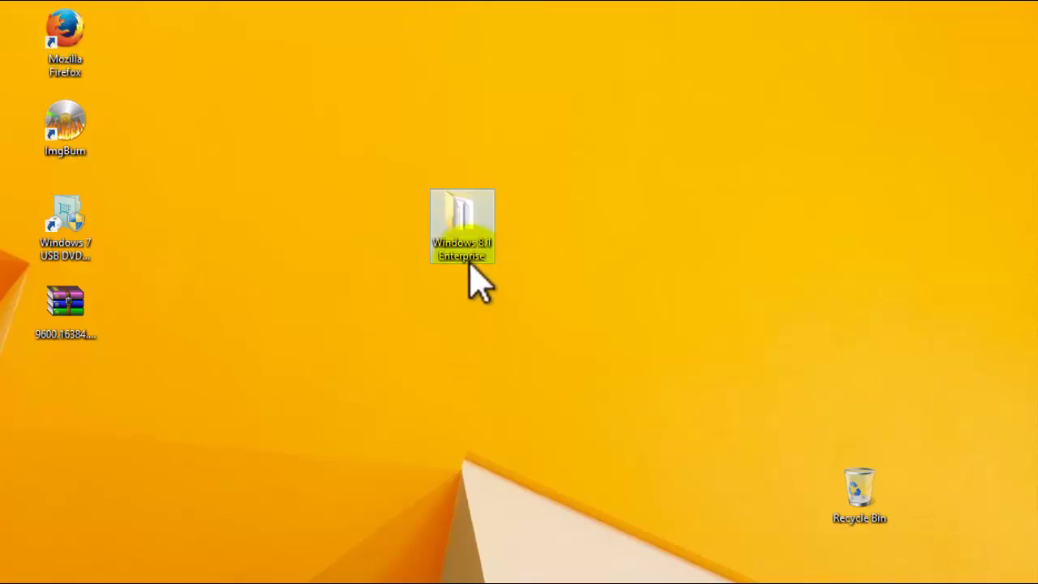
pyautogui.doubleClick(469, 261)
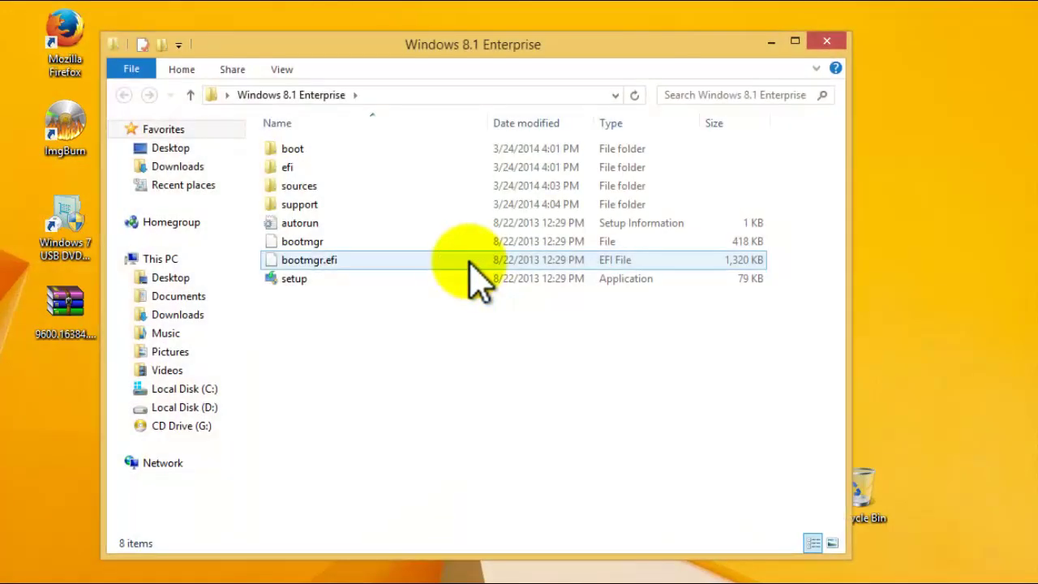
pyautogui.moveTo(440, 51); pyautogui.dragTo(453, 73)
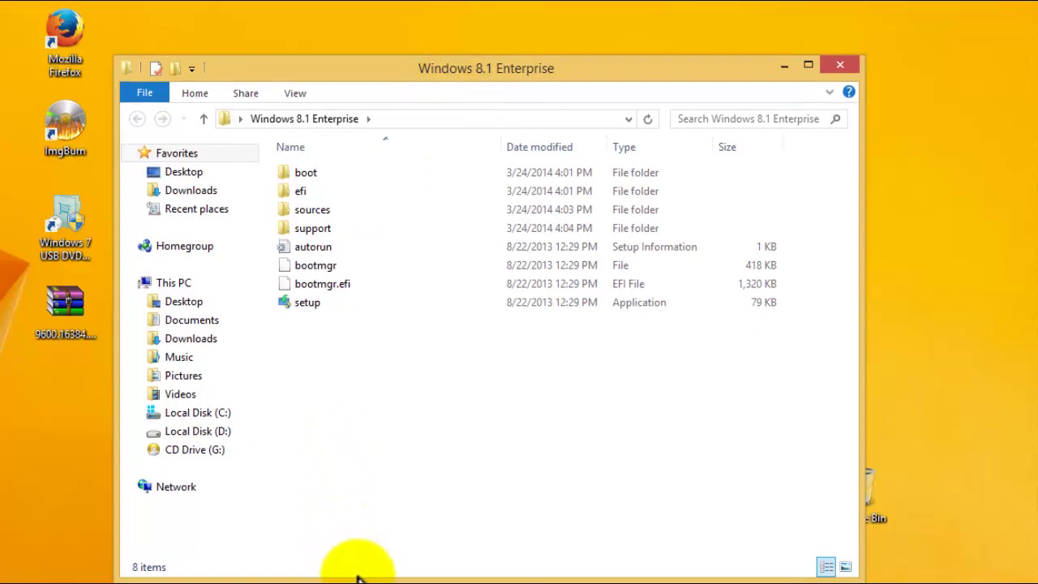
pyautogui.moveTo(357, 577); pyautogui.dragTo(377, 431)
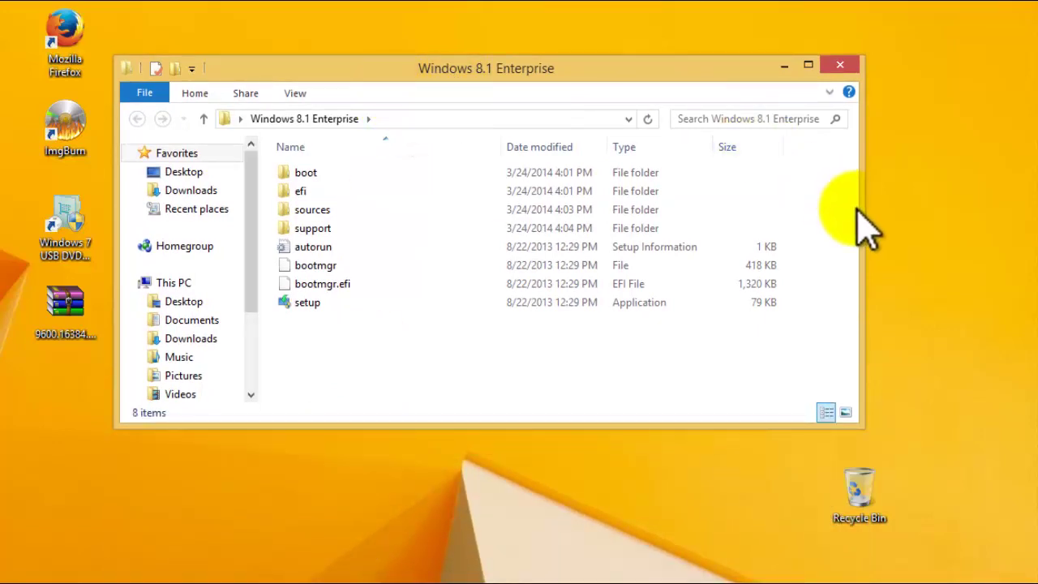
pyautogui.moveTo(861, 212); pyautogui.dragTo(734, 229)
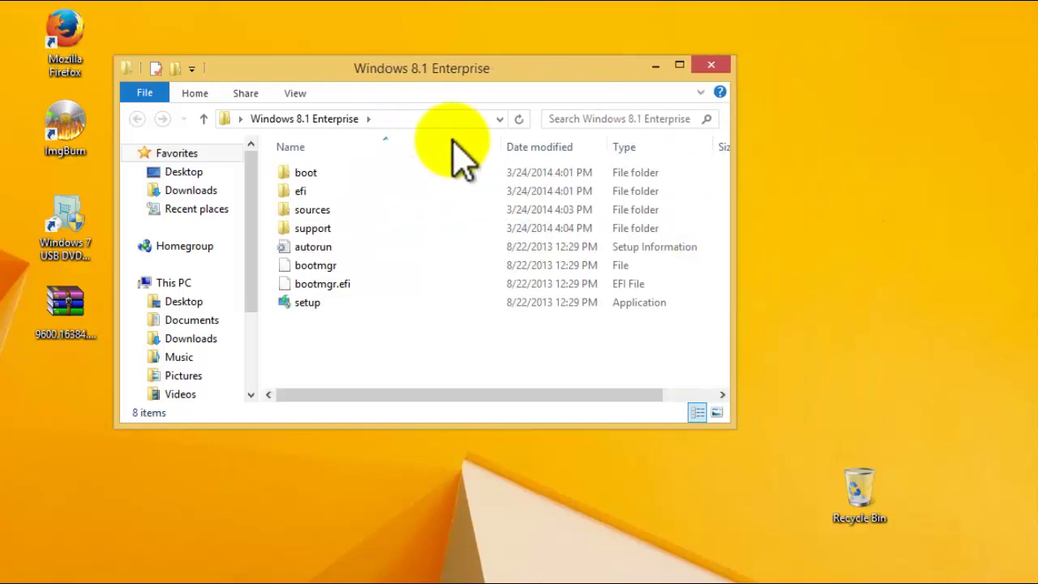
pyautogui.moveTo(424, 81); pyautogui.dragTo(519, 133)
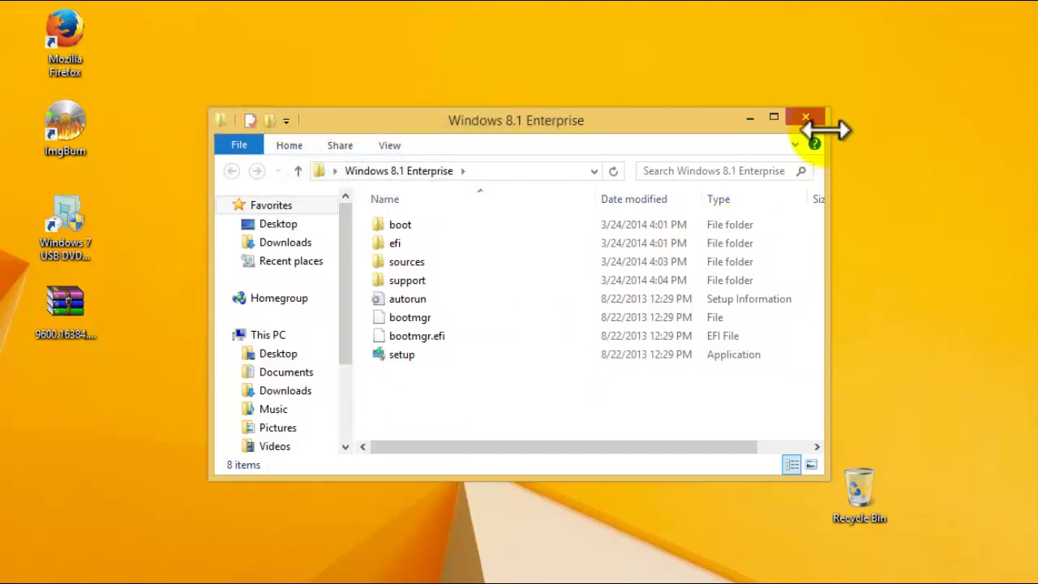
pyautogui.click(807, 119)
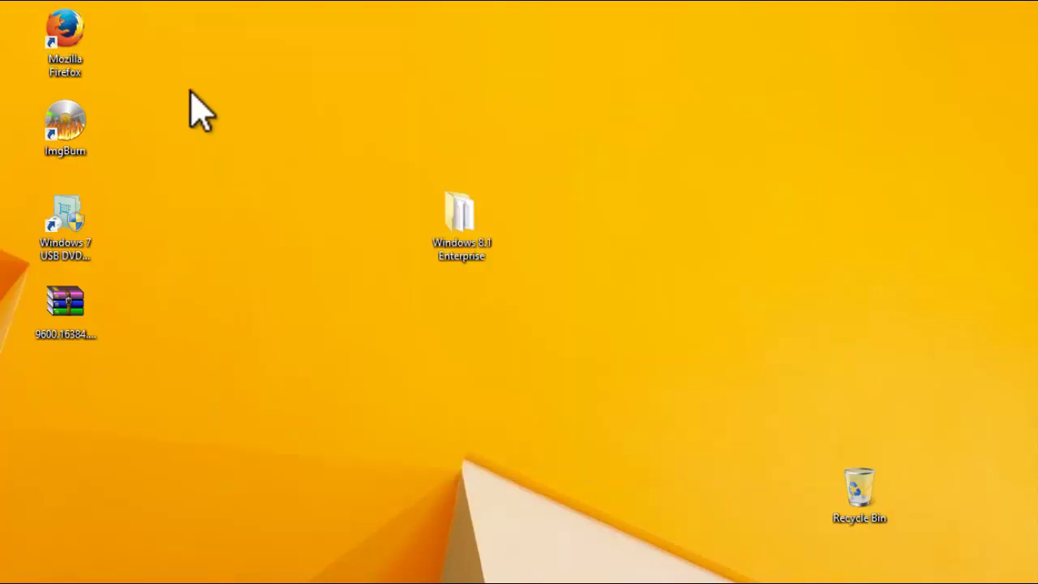
# Move the ImgBurn shortcut beside the Windows 8.1 Enterprise folder on the desktop
pyautogui.moveTo(74, 130); pyautogui.dragTo(333, 234)
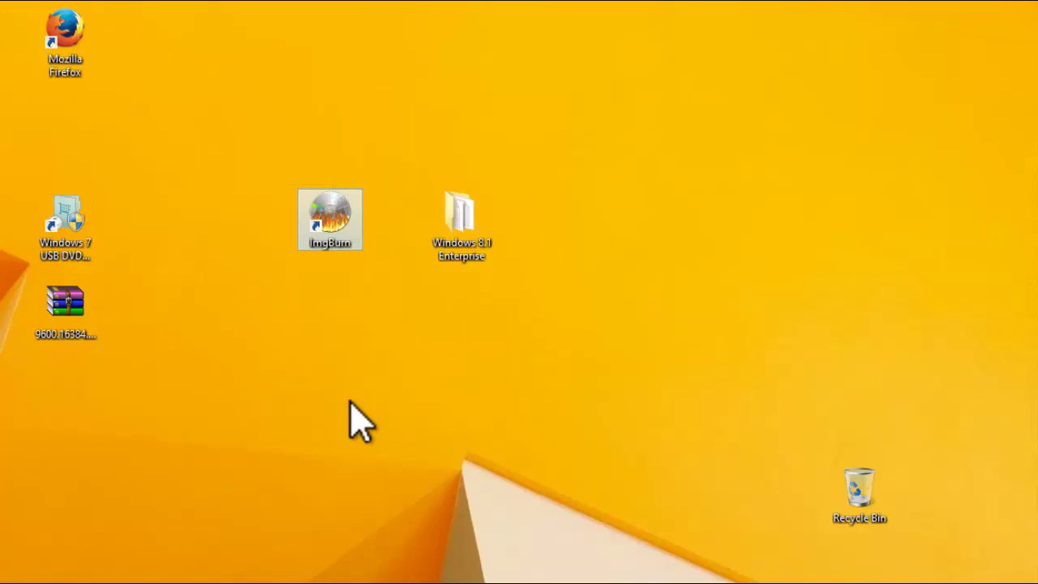
# In ImgBurn, start creating an image file from files/folders and add the desktop's Windows 8.1 Enterprise folder as the source
pyautogui.doubleClick(341, 245)
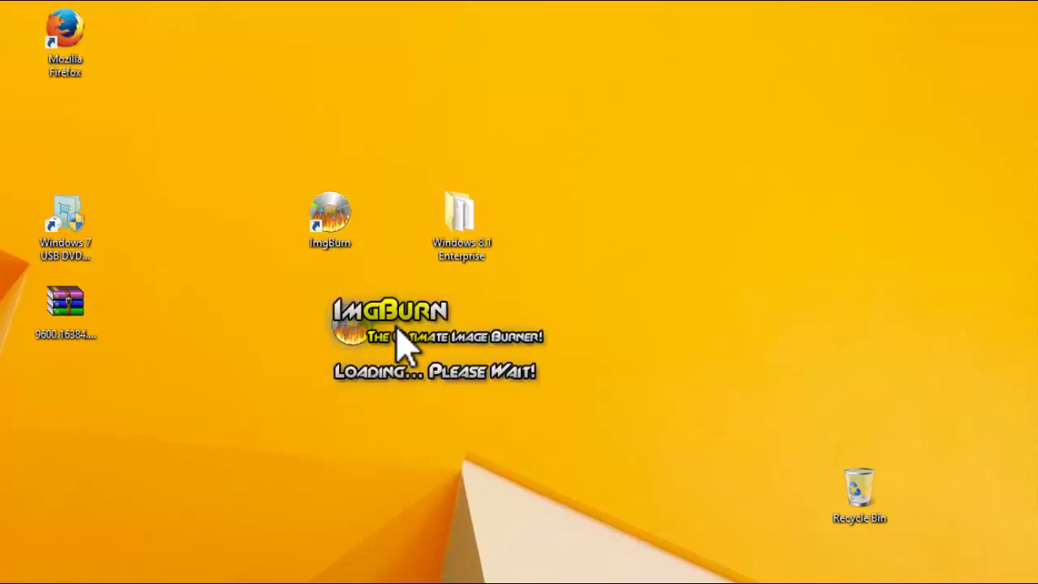
pyautogui.click(397, 331)
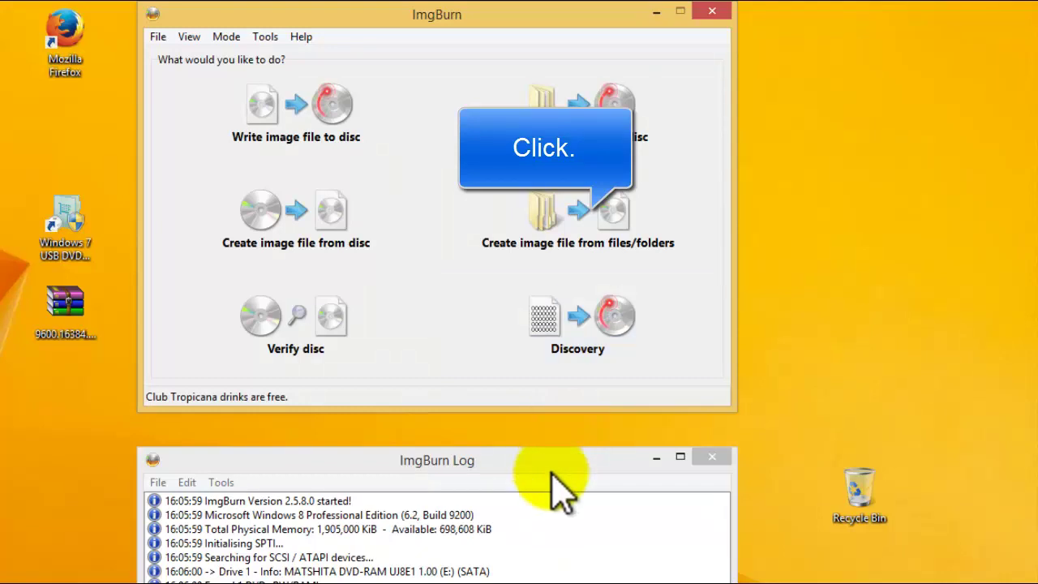
pyautogui.click(605, 269)
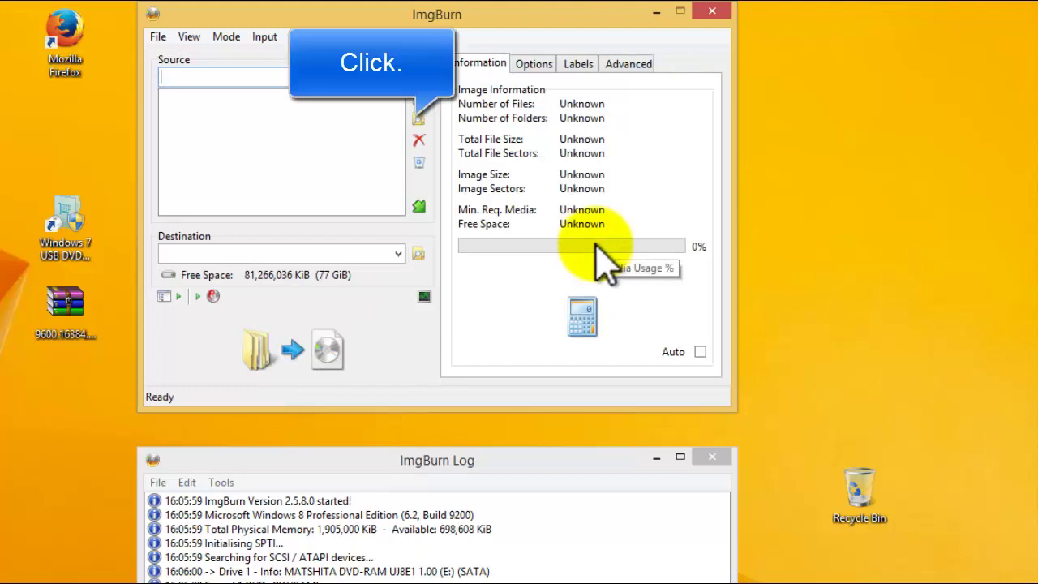
pyautogui.click(417, 122)
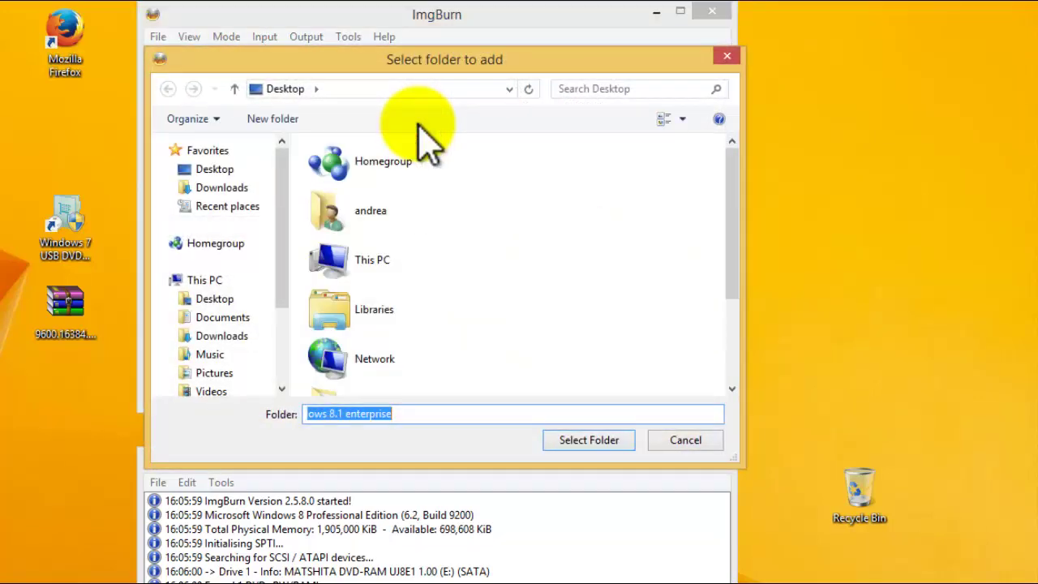
pyautogui.click(735, 379)
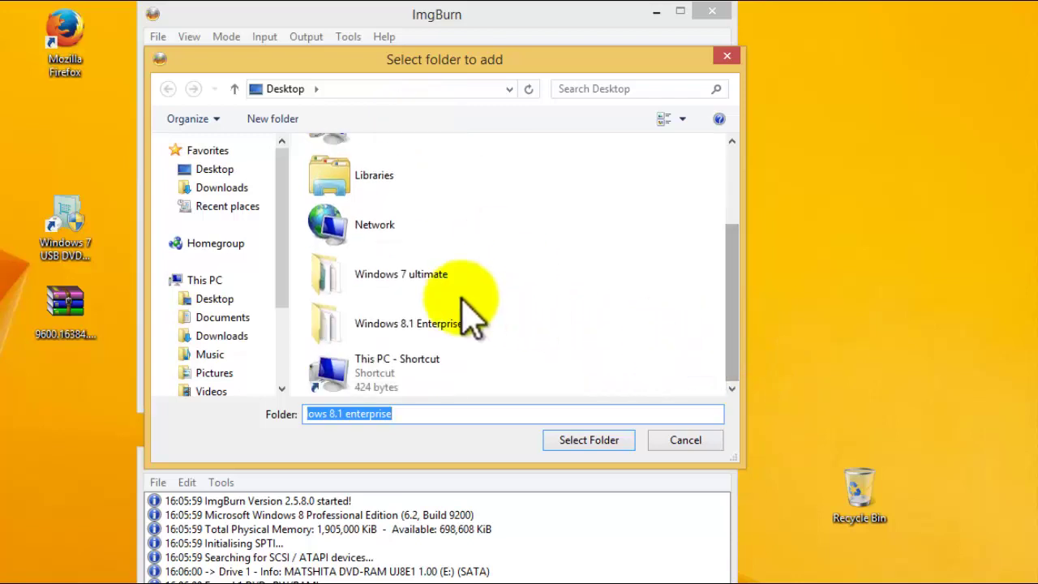
pyautogui.click(428, 340)
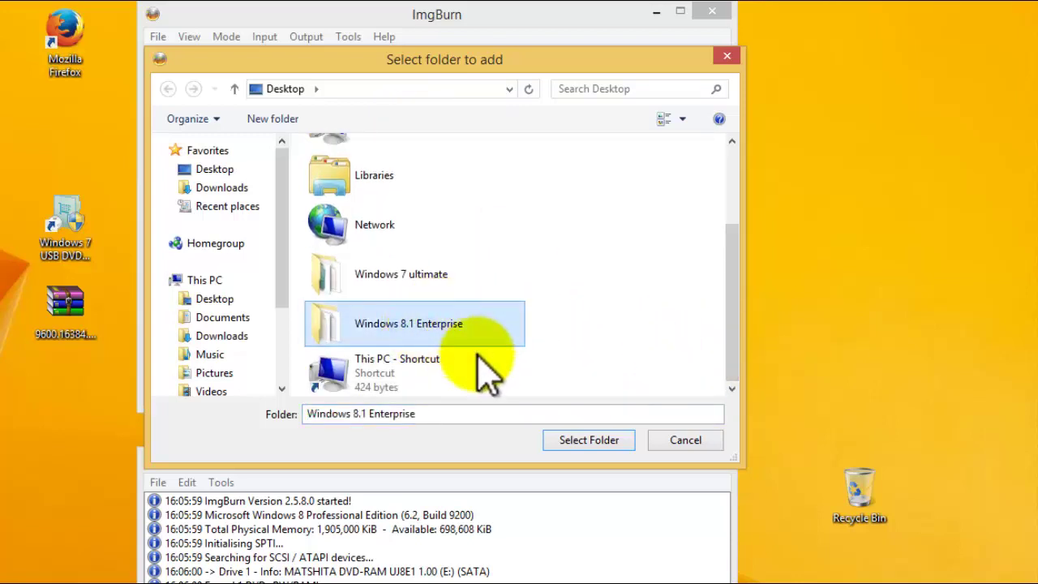
pyautogui.click(574, 440)
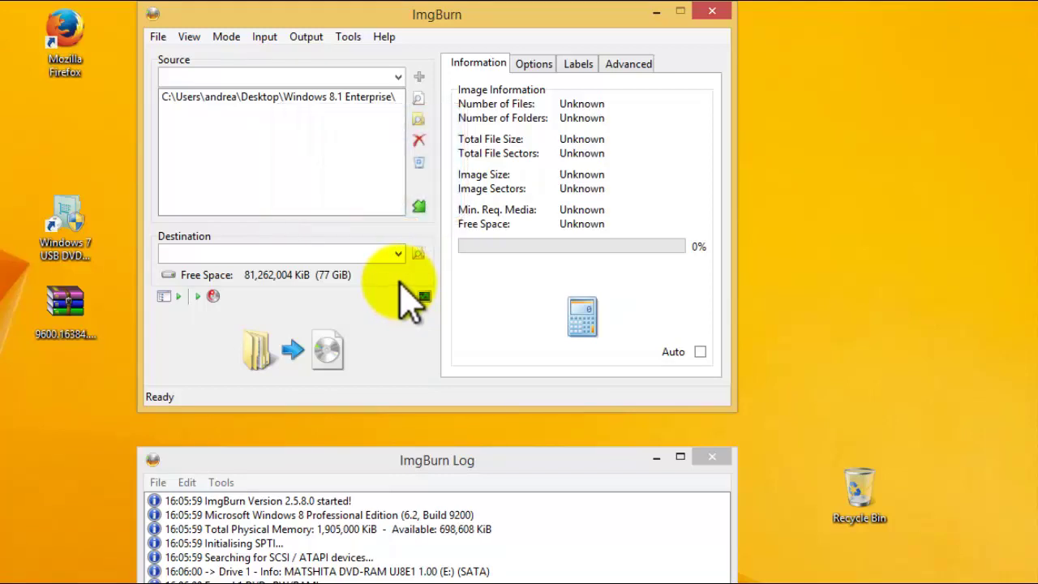
# Set the destination to an ISO file named "Windows 8.1 Enterprise iso" on the desktop
pyautogui.click(419, 255)
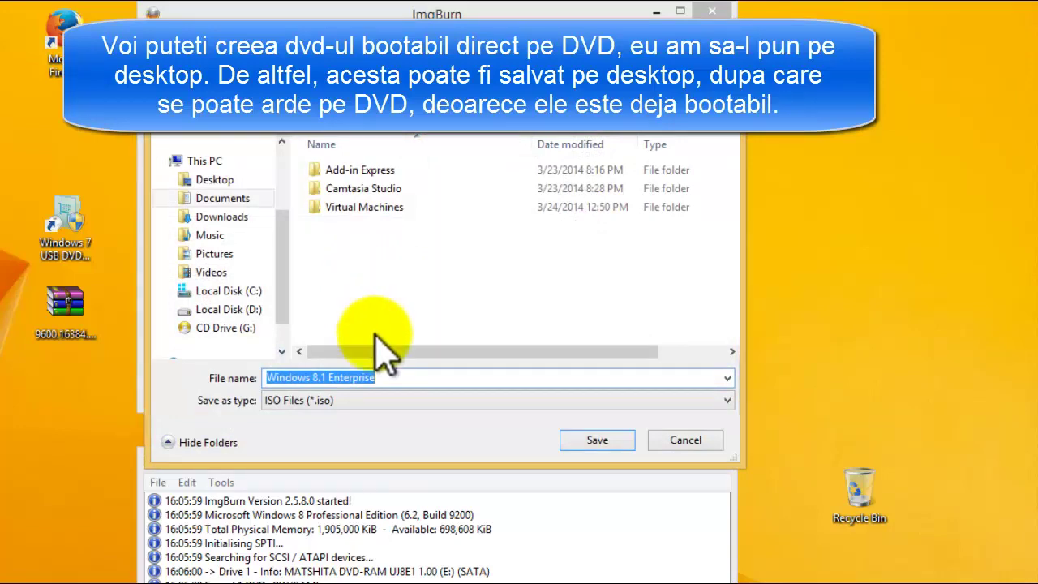
pyautogui.click(391, 377)
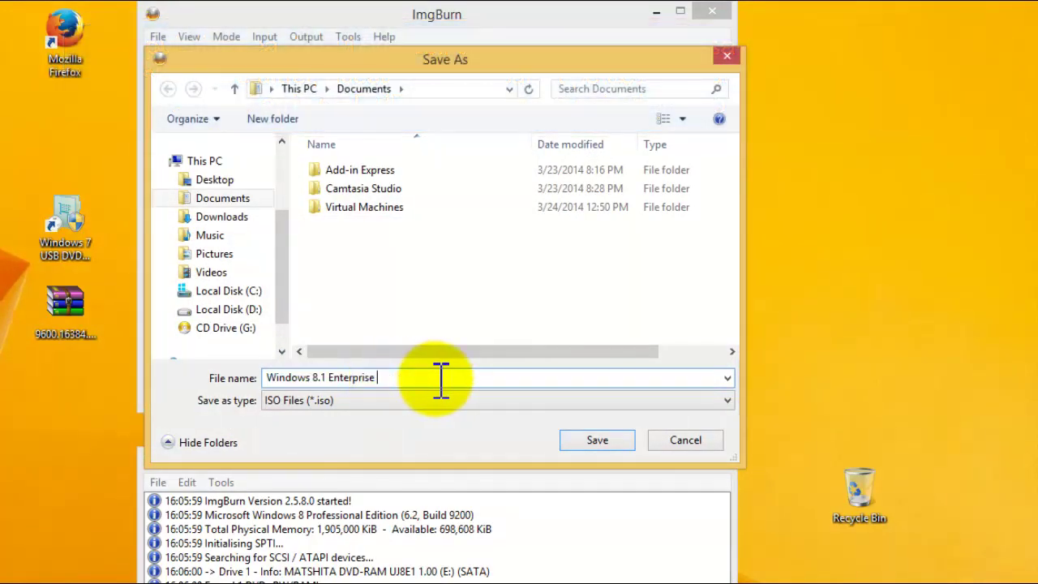
pyautogui.write('iso')
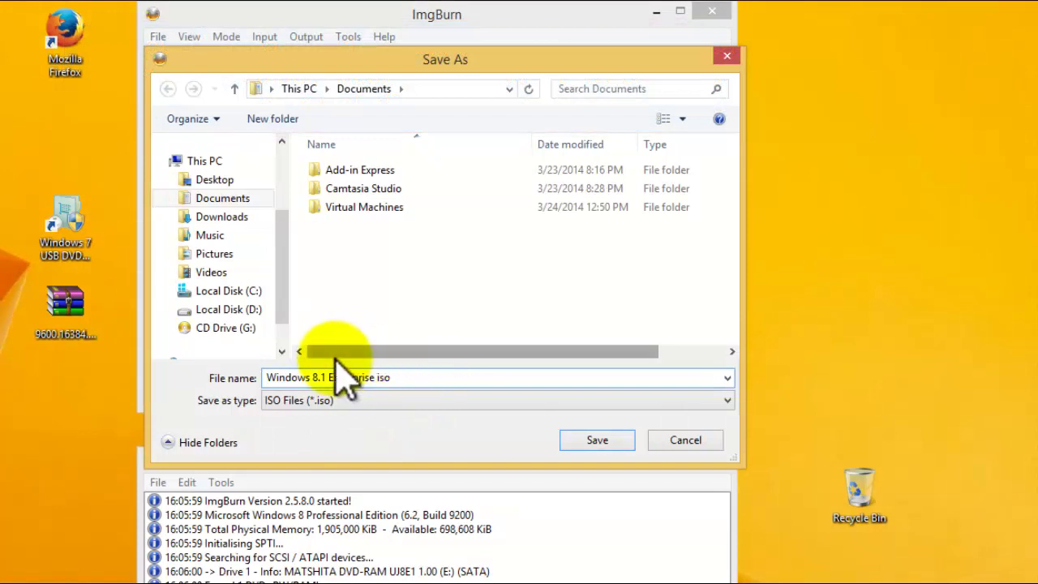
pyautogui.scroll(-1, 284, 353)
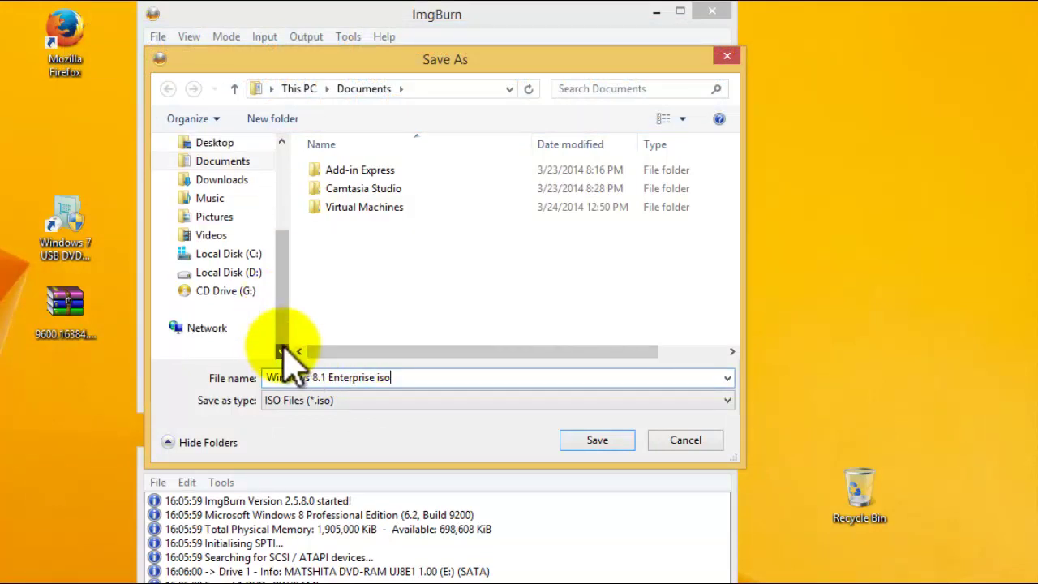
pyautogui.click(218, 145)
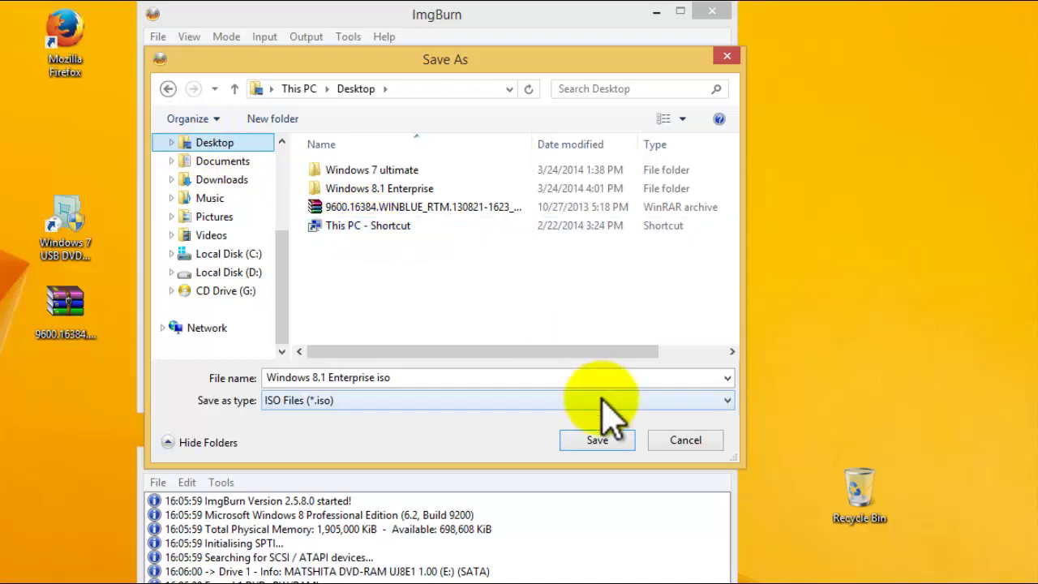
pyautogui.click(599, 442)
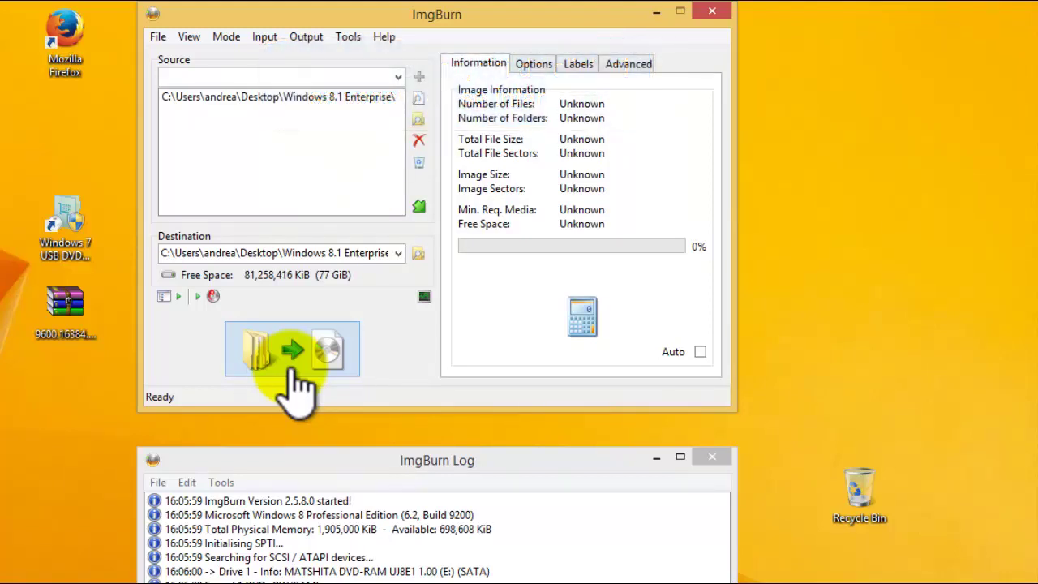
# Try to build the image without any boot settings, declining to continue with a non-bootable disc
pyautogui.click(291, 369)
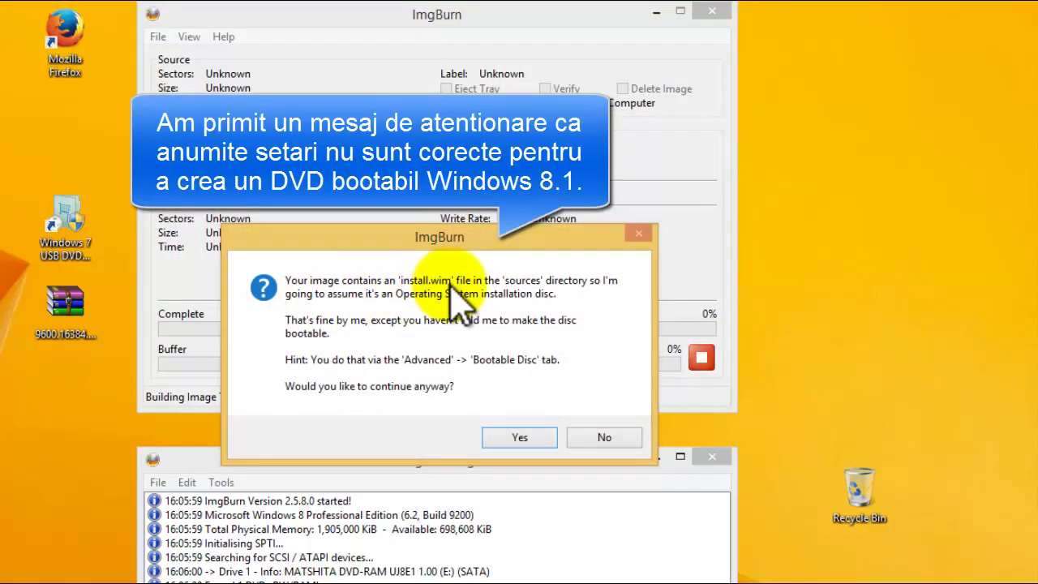
pyautogui.click(605, 438)
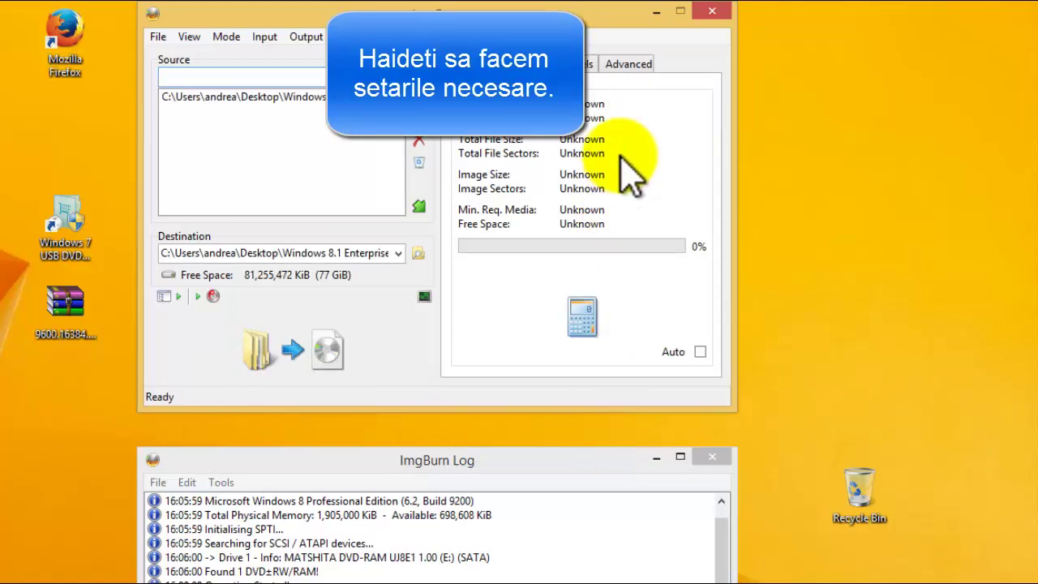
# Make the image bootable with etfsboot from the source's boot folder as boot image, and set Sectors To Load to 8
pyautogui.click(629, 65)
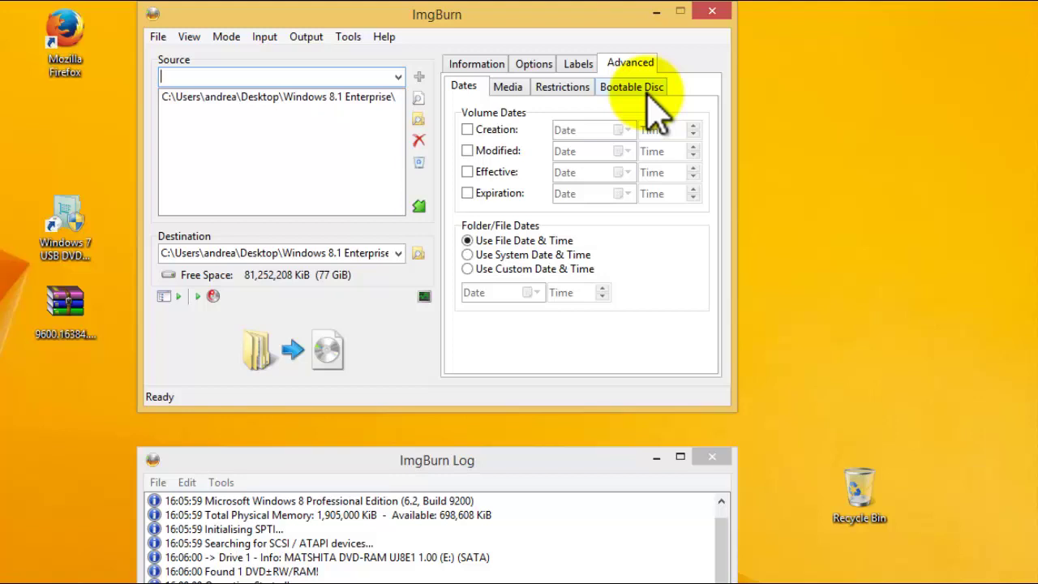
pyautogui.click(649, 89)
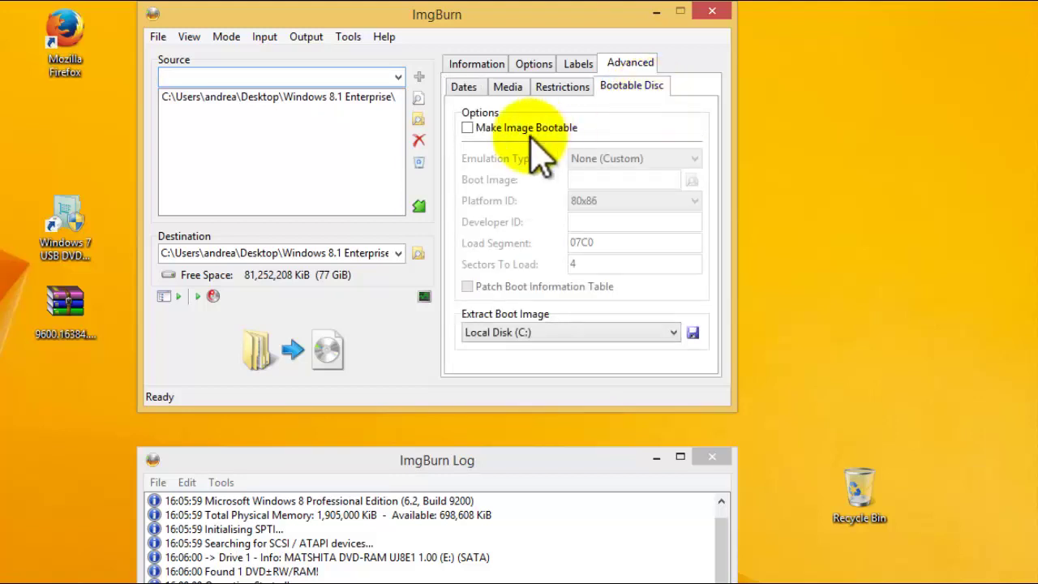
pyautogui.click(468, 130)
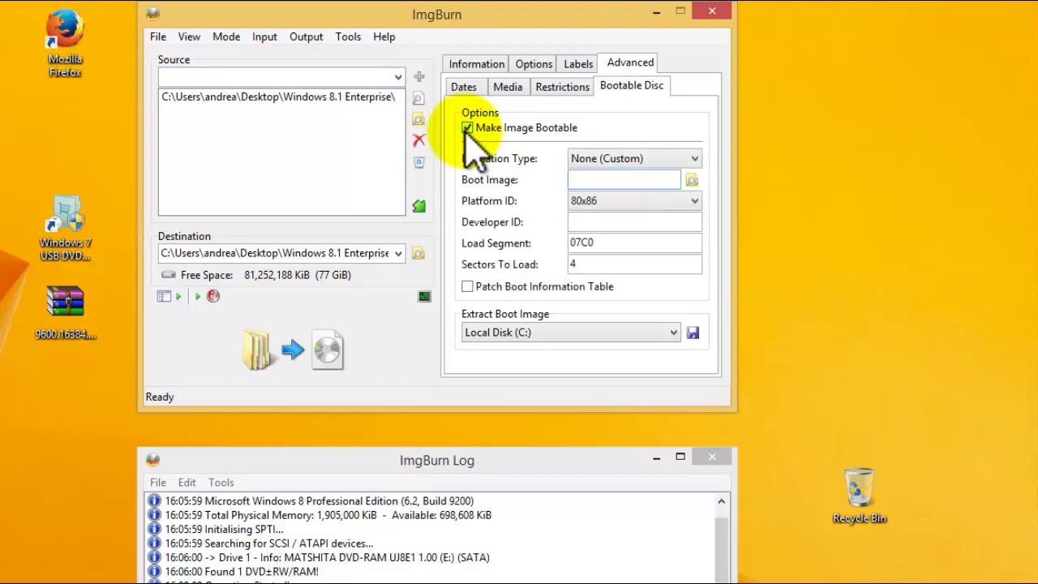
pyautogui.click(693, 181)
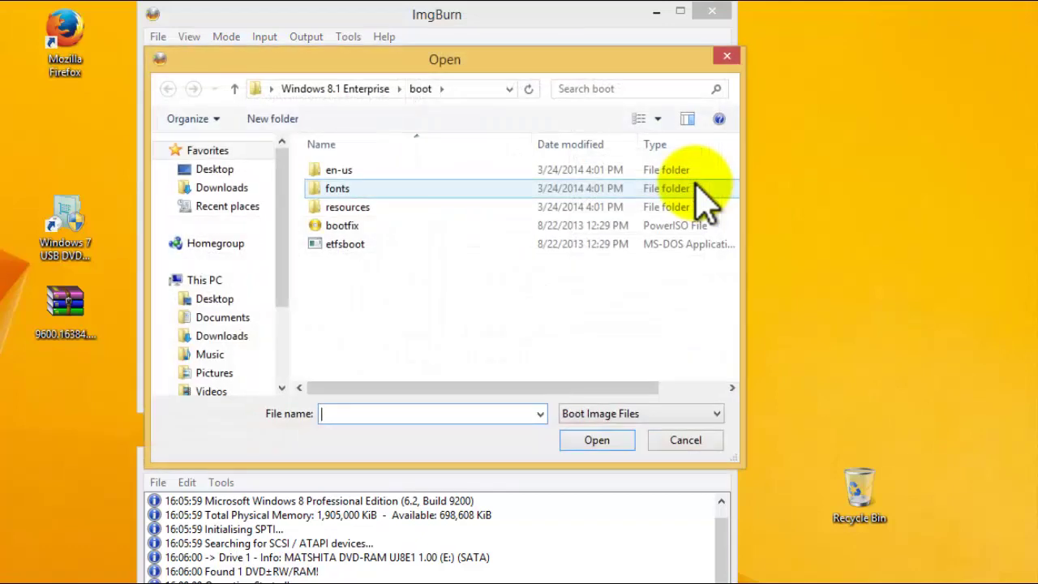
pyautogui.click(329, 244)
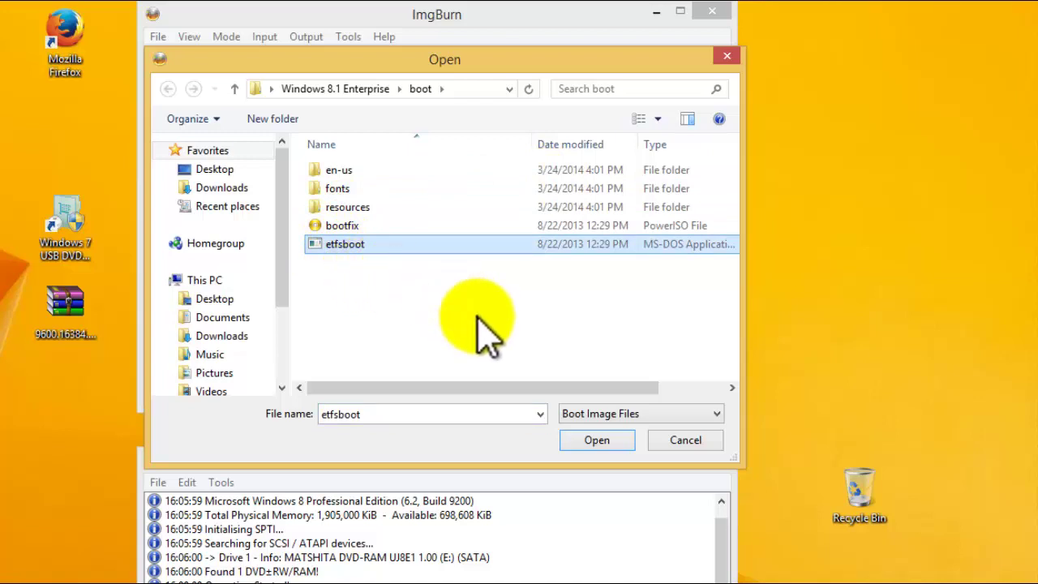
pyautogui.click(608, 447)
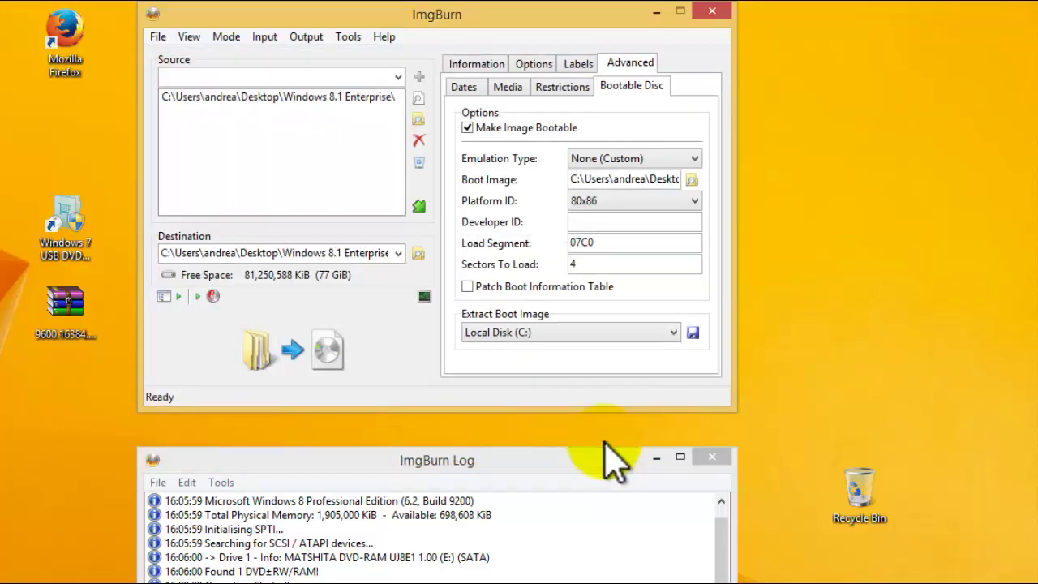
pyautogui.click(598, 264)
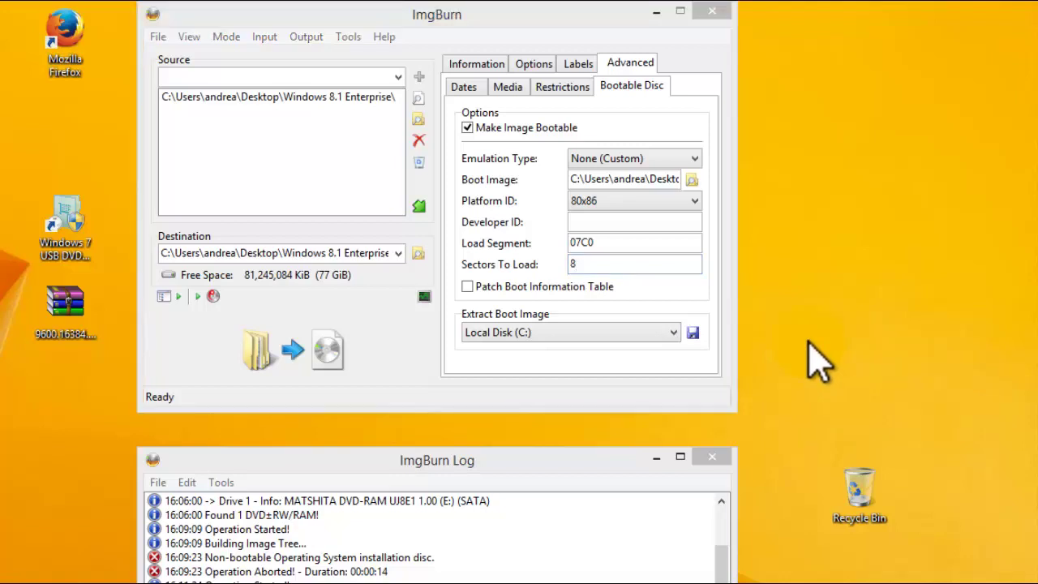
# Build the bootable ISO with the suggested Windows 8.1 Enterprise volume label, and close ImgBurn when it completes
pyautogui.click(276, 340)
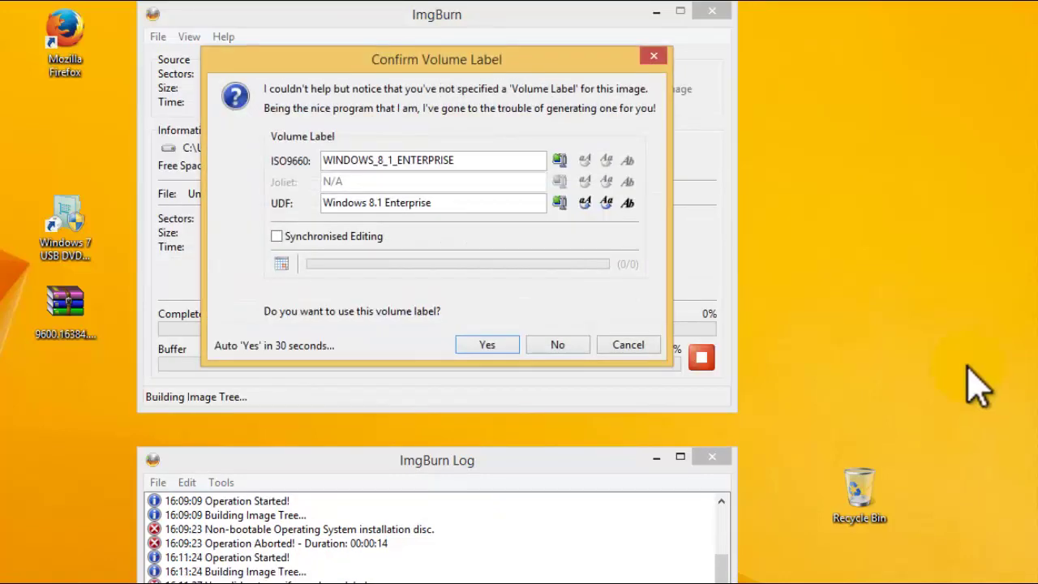
pyautogui.click(468, 350)
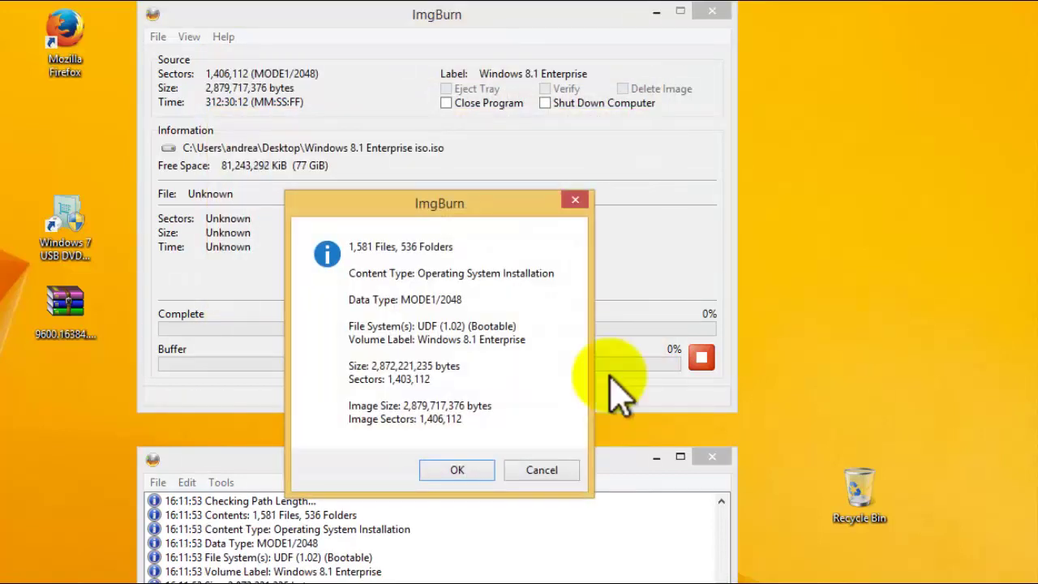
pyautogui.click(439, 473)
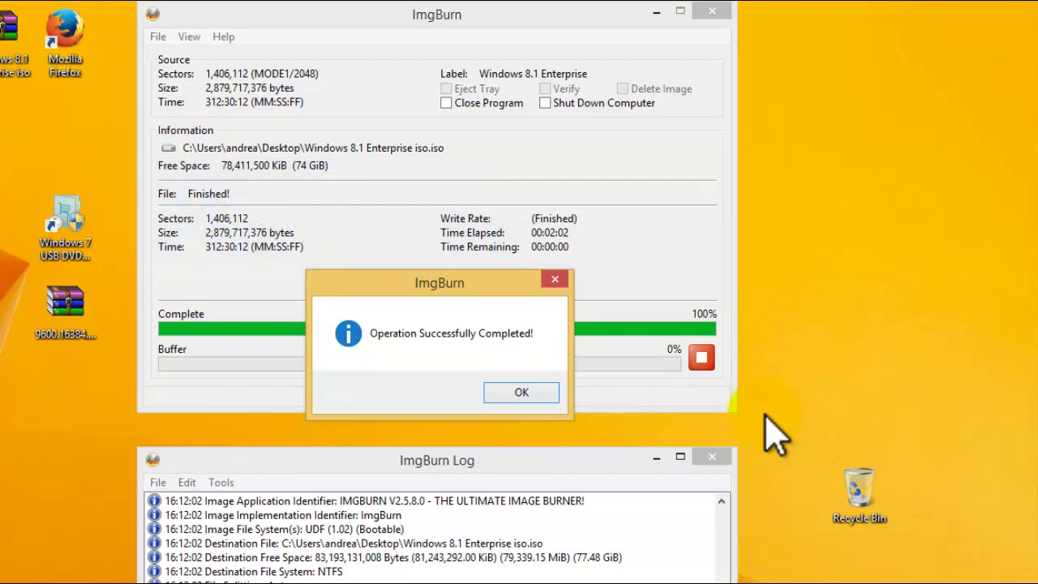
pyautogui.click(509, 387)
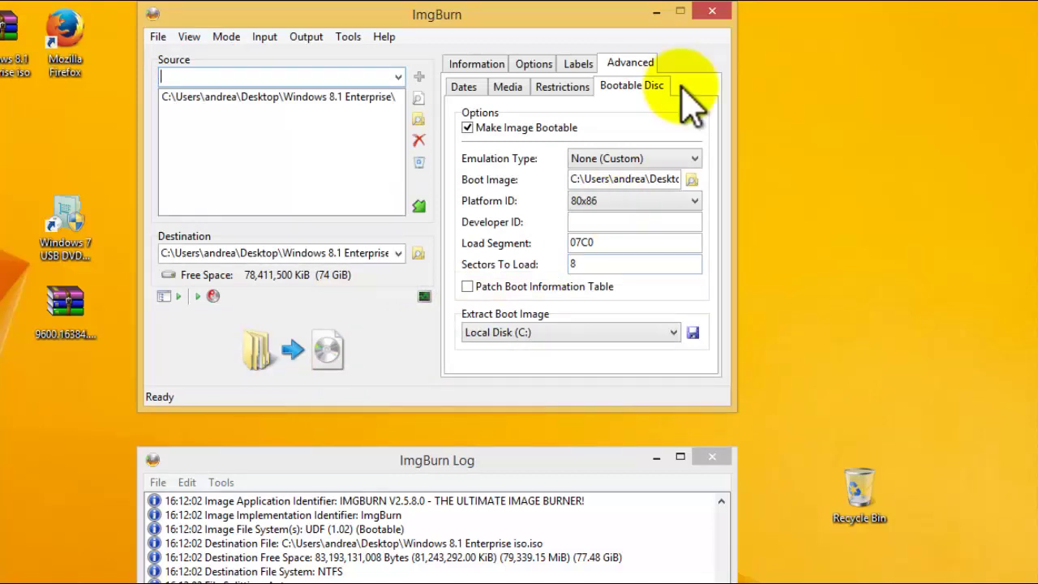
pyautogui.click(717, 12)
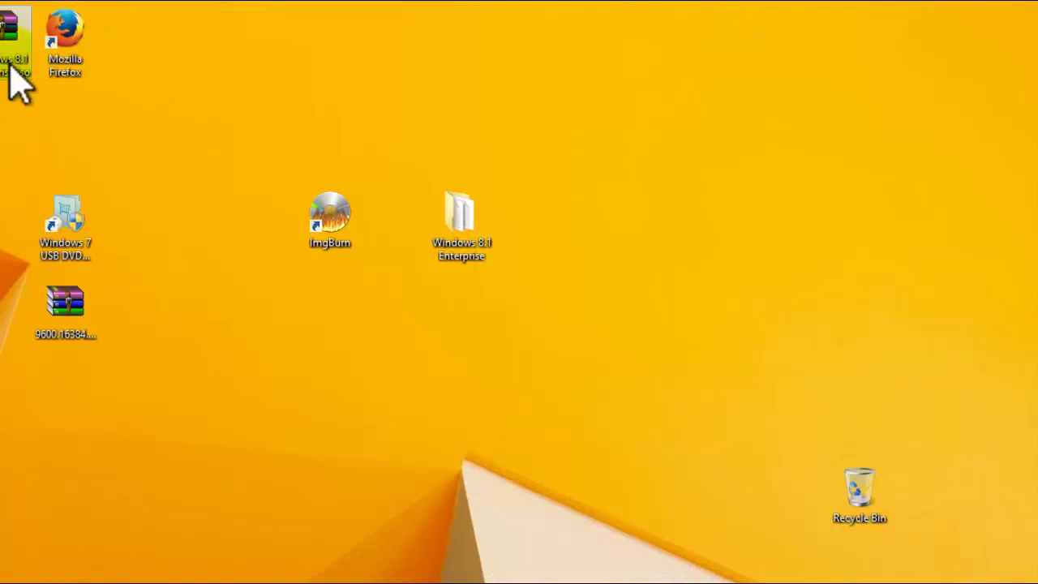
# Rearrange the desktop, moving the Windows 8.1 Enterprise folder below Mozilla Firefox and the new ISO beside the ImgBurn shortcut
pyautogui.moveTo(435, 391); pyautogui.dragTo(478, 329)
pyautogui.moveTo(475, 249); pyautogui.dragTo(72, 154)
pyautogui.moveTo(643, 398); pyautogui.dragTo(487, 274)
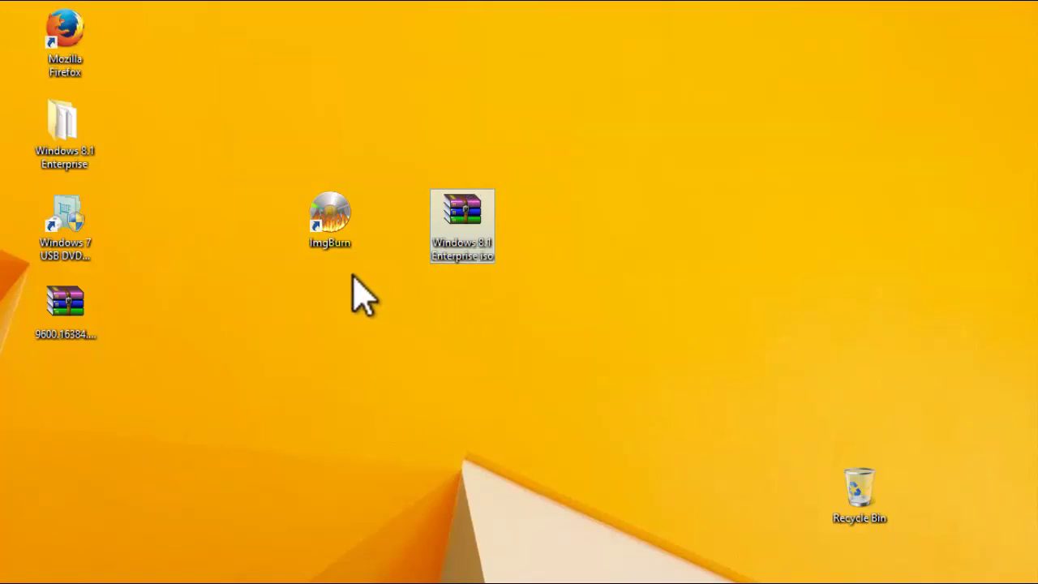
# Reopen ImgBurn to write an image file to disc and load the desktop's Windows 8.1 Enterprise iso as the source
pyautogui.doubleClick(335, 243)
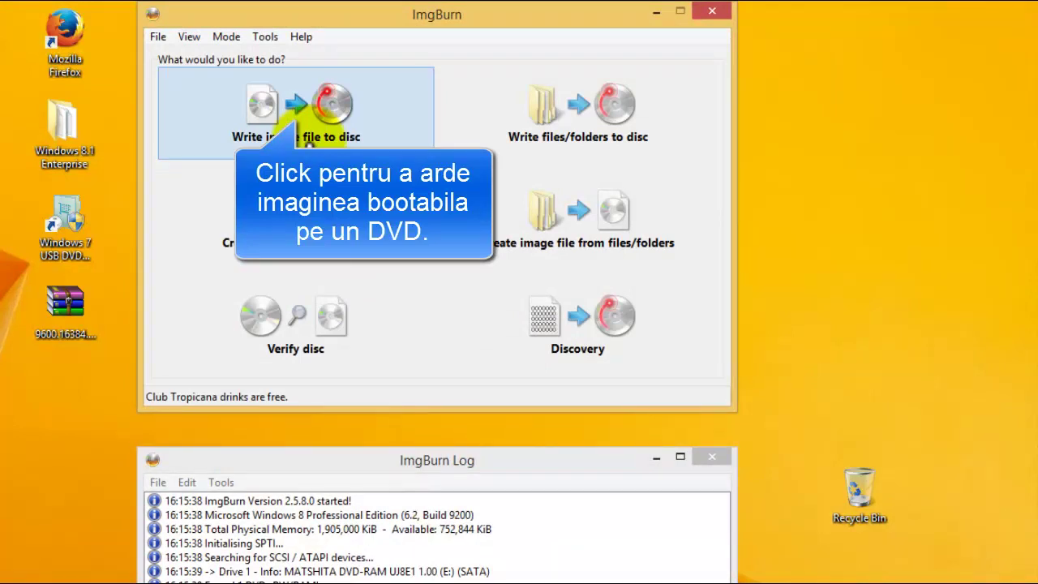
pyautogui.click(307, 139)
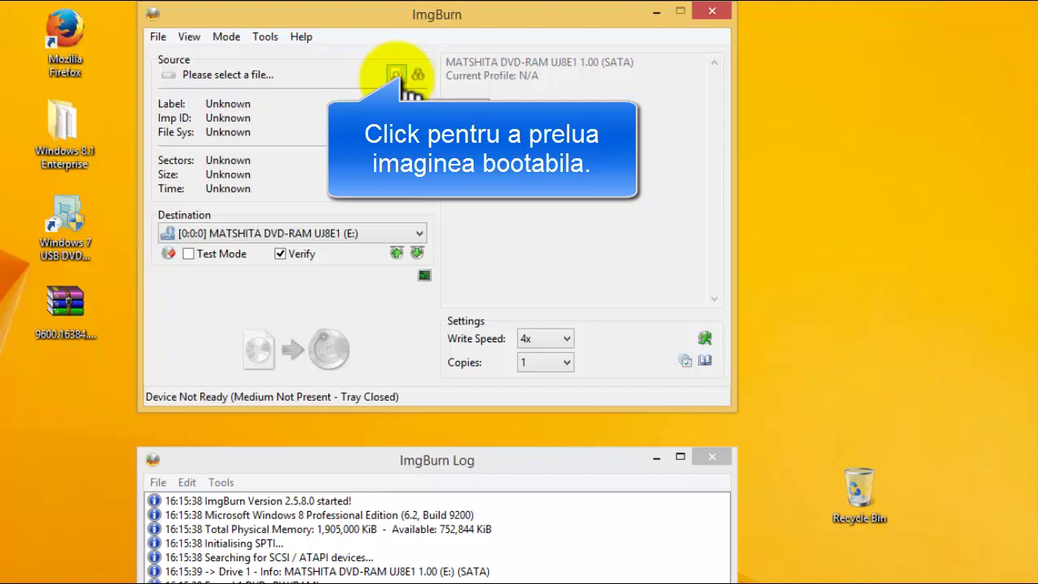
pyautogui.click(398, 77)
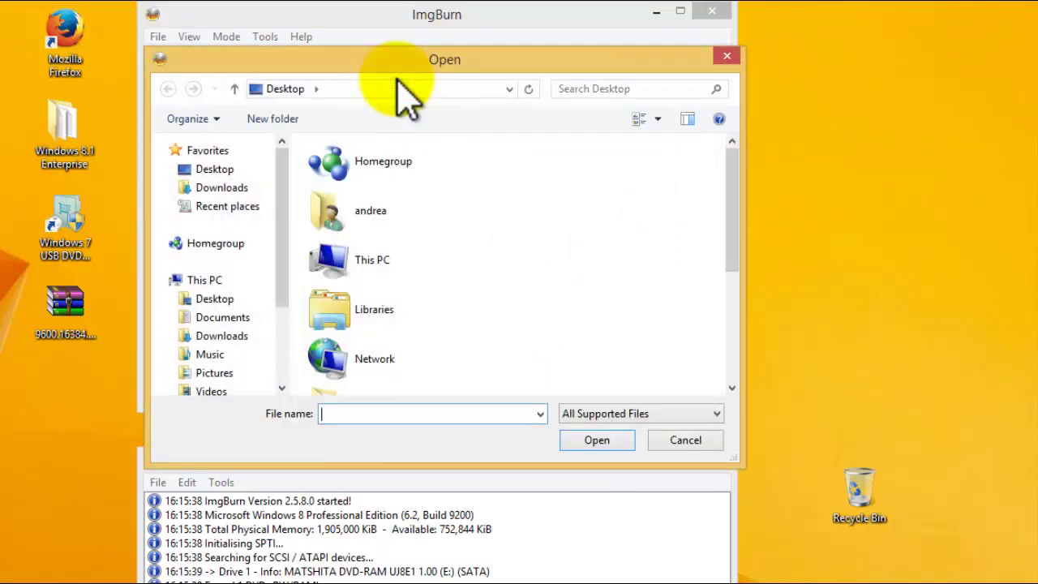
pyautogui.click(737, 357)
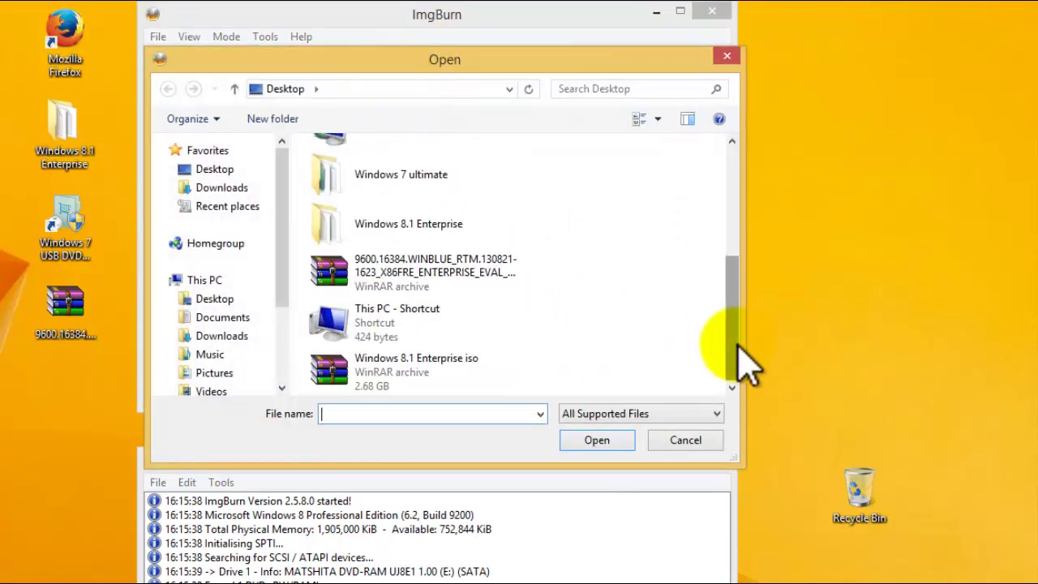
pyautogui.click(376, 381)
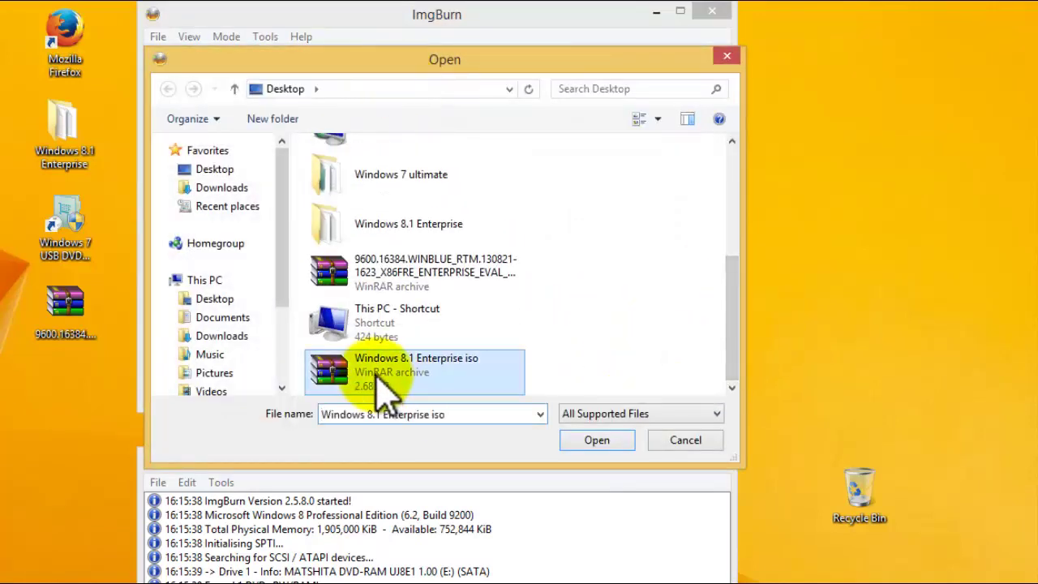
pyautogui.click(578, 437)
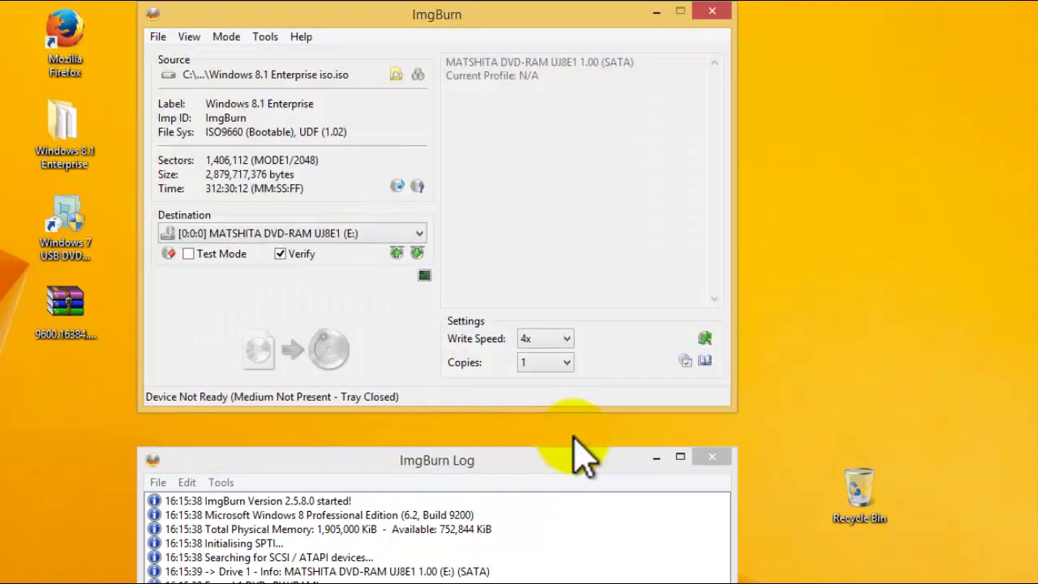